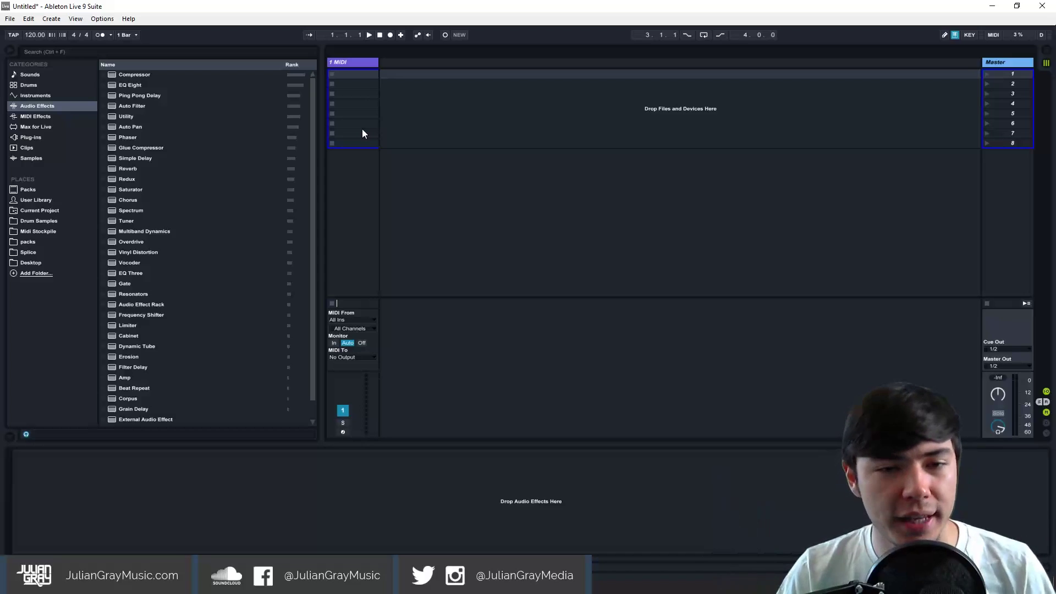
Load the Serum_x64 plug-in from the Xfer folder onto the MIDI track.
click(345, 63)
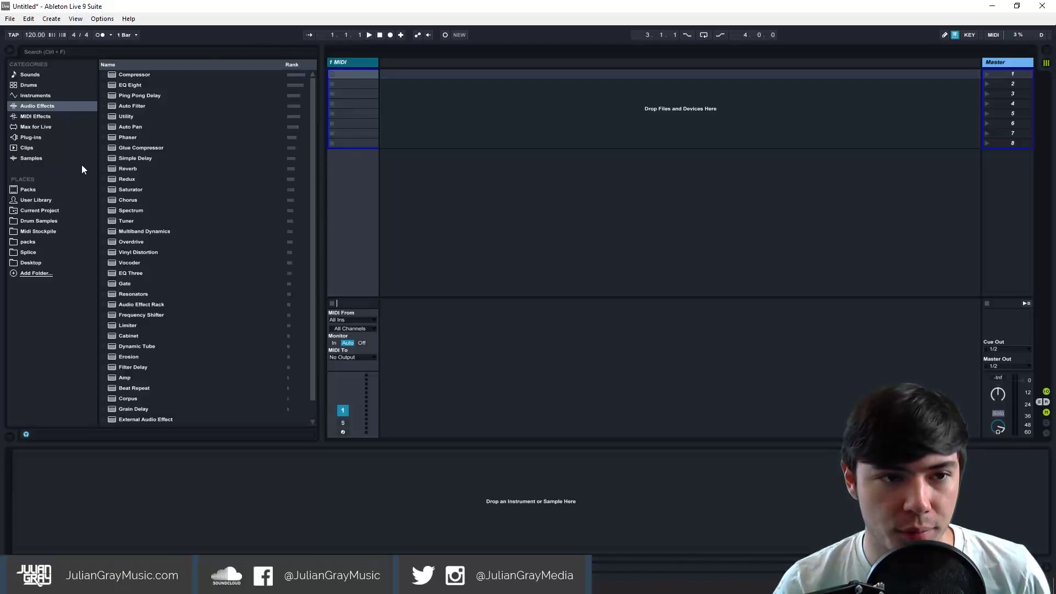
click(41, 127)
click(34, 138)
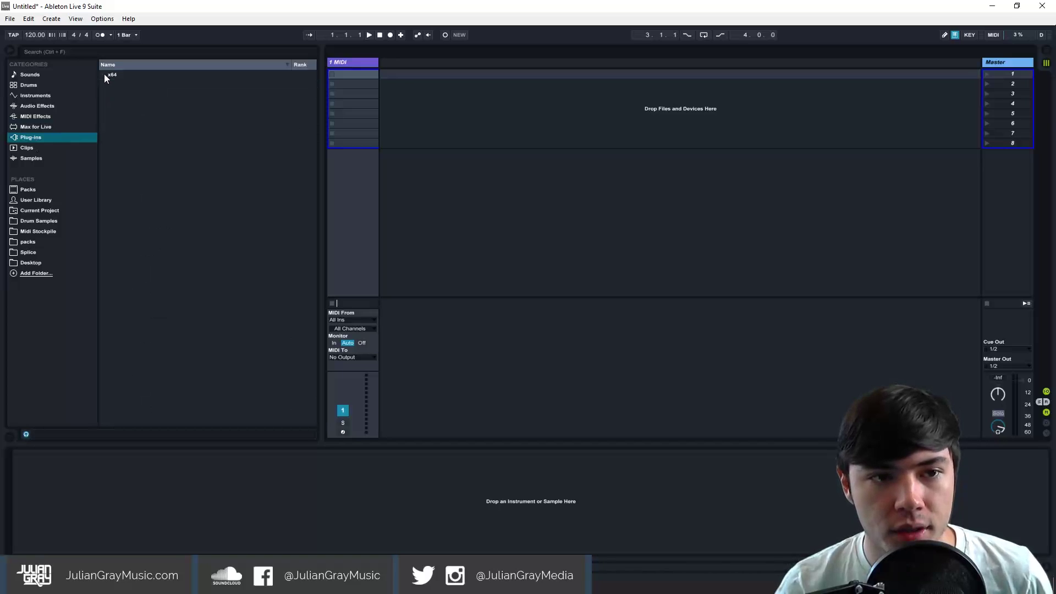
click(105, 74)
click(106, 96)
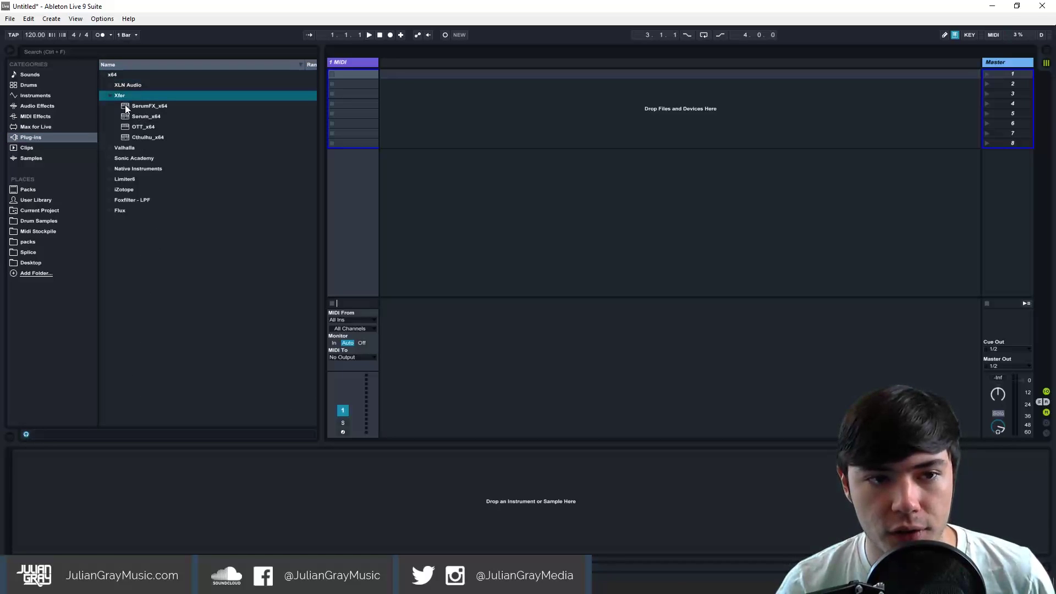
drag(140, 116, 384, 157)
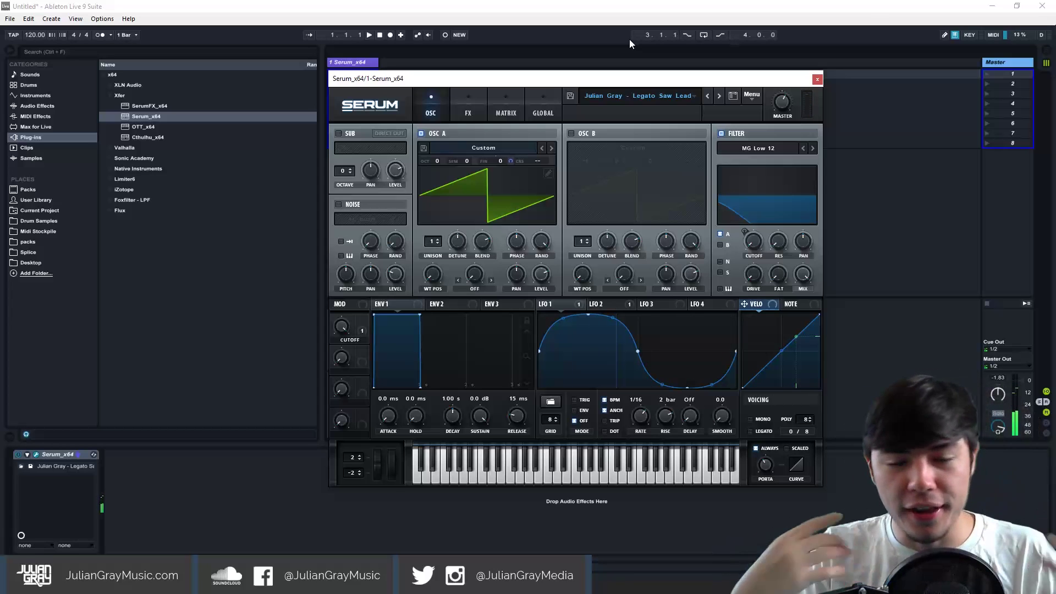
Review the Legato Saw Lead preset's effects and oscillator pages, and reset the patch with Init Preset.
click(471, 99)
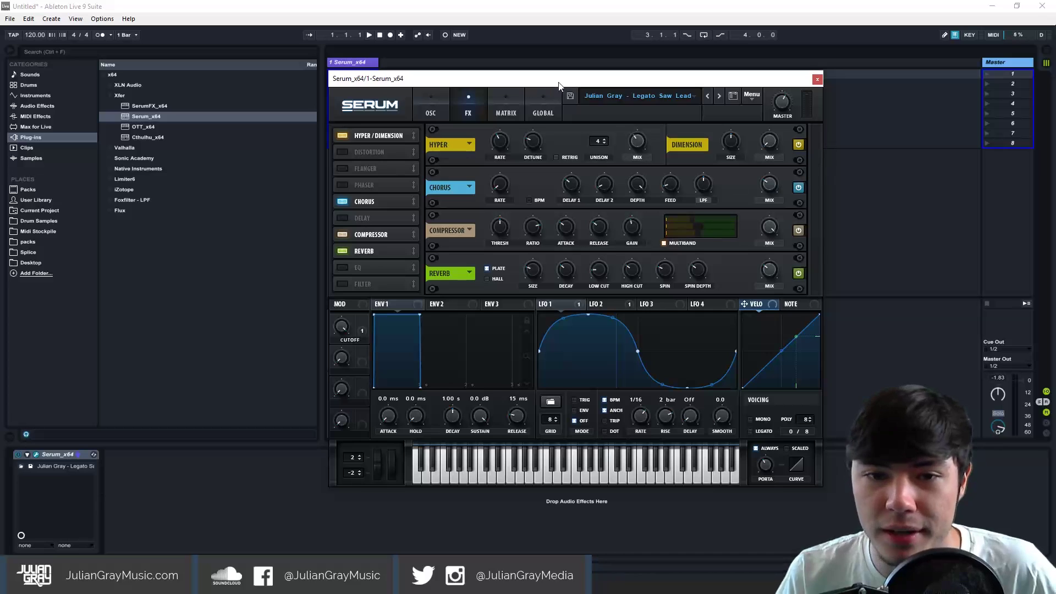
click(440, 113)
click(471, 104)
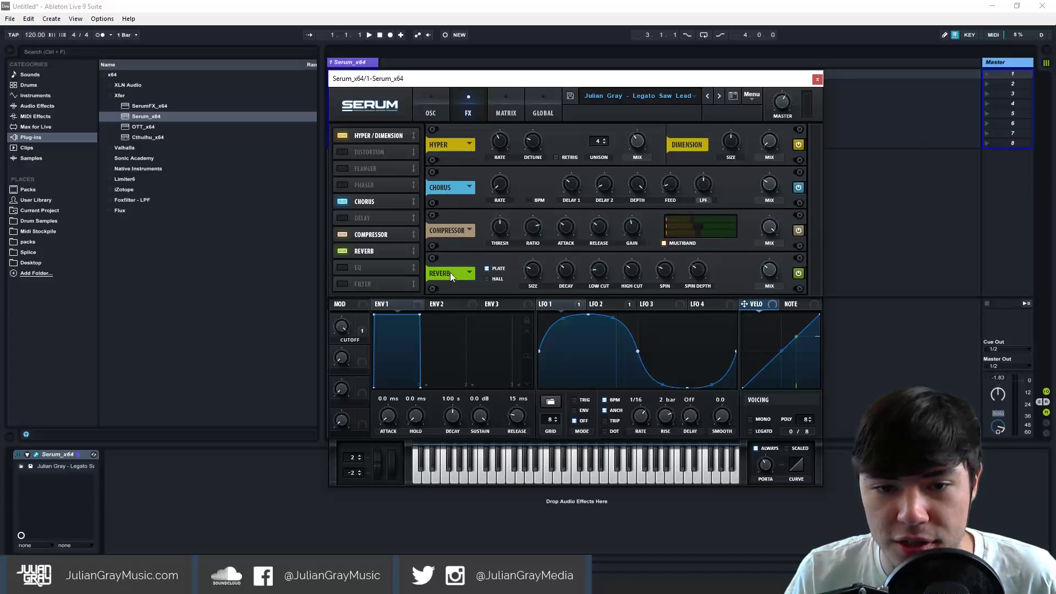
click(424, 107)
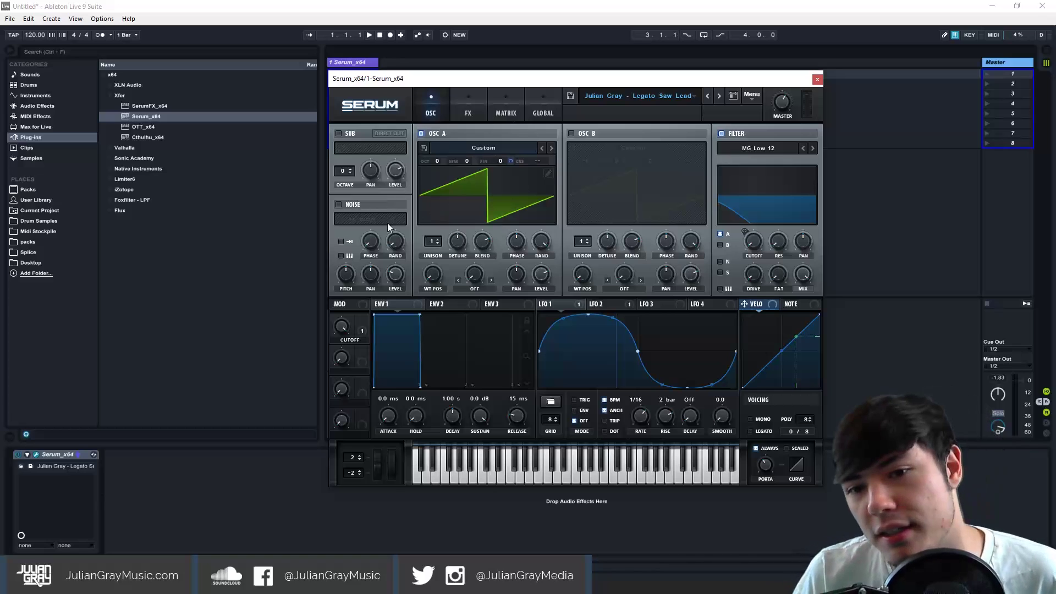
click(750, 95)
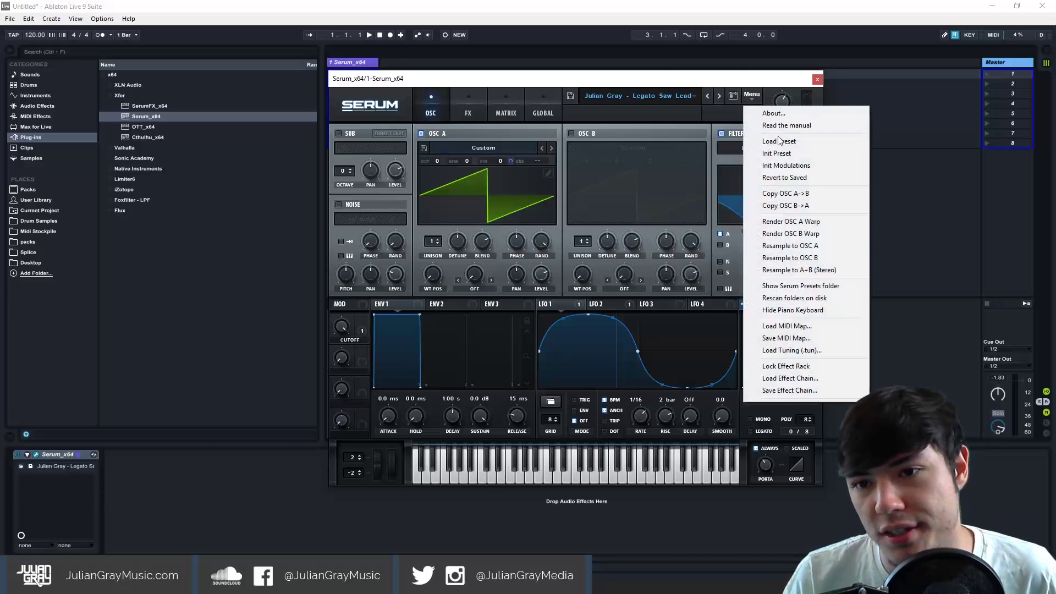
click(780, 154)
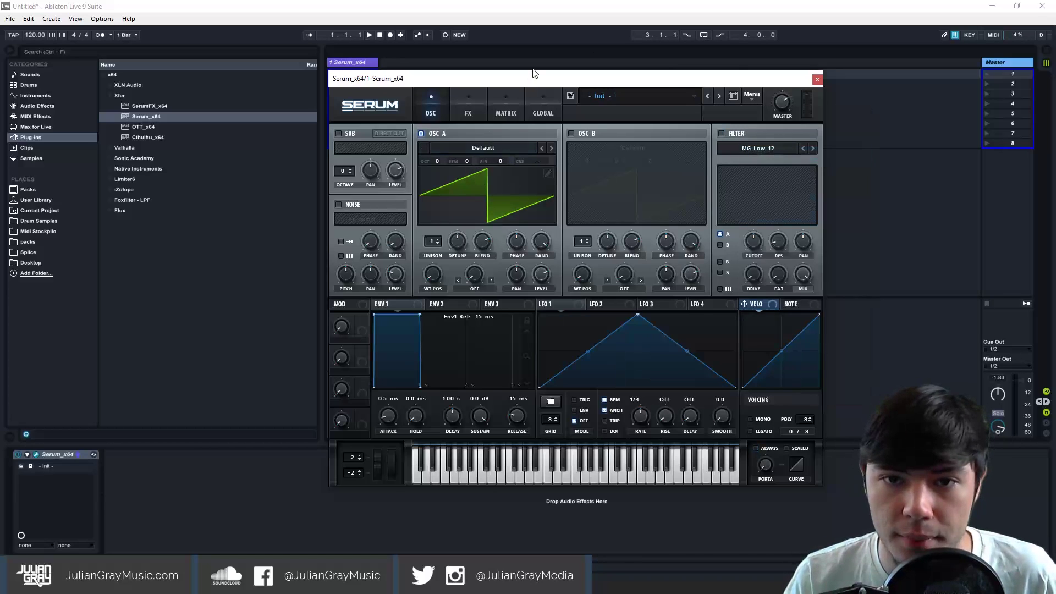
drag(543, 78, 556, 81)
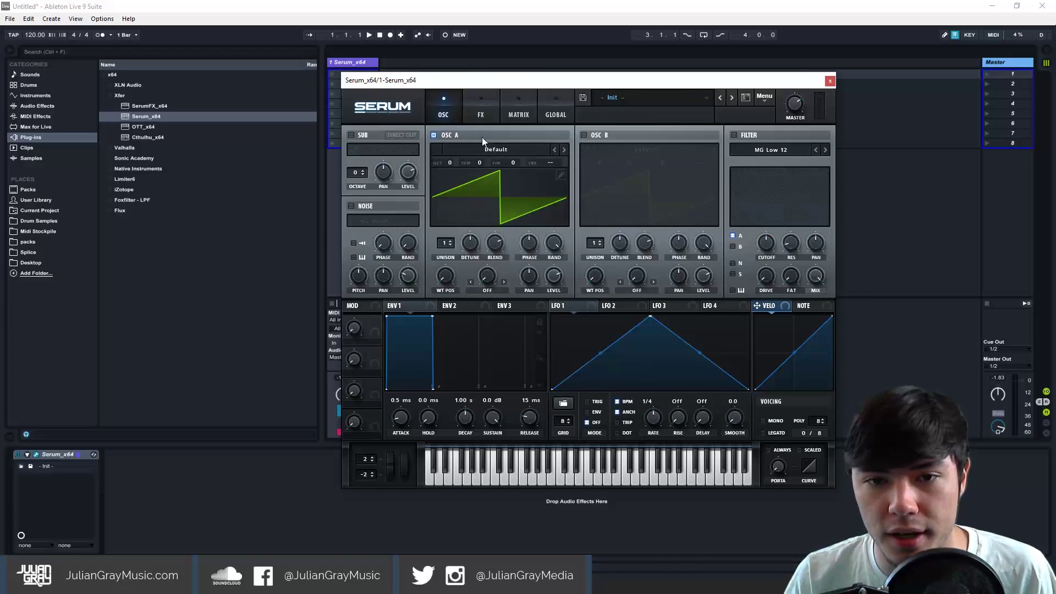
Audition the plain saw wave with a few notes and enable the Hyper/Dimension effect.
key(f)
key(d)
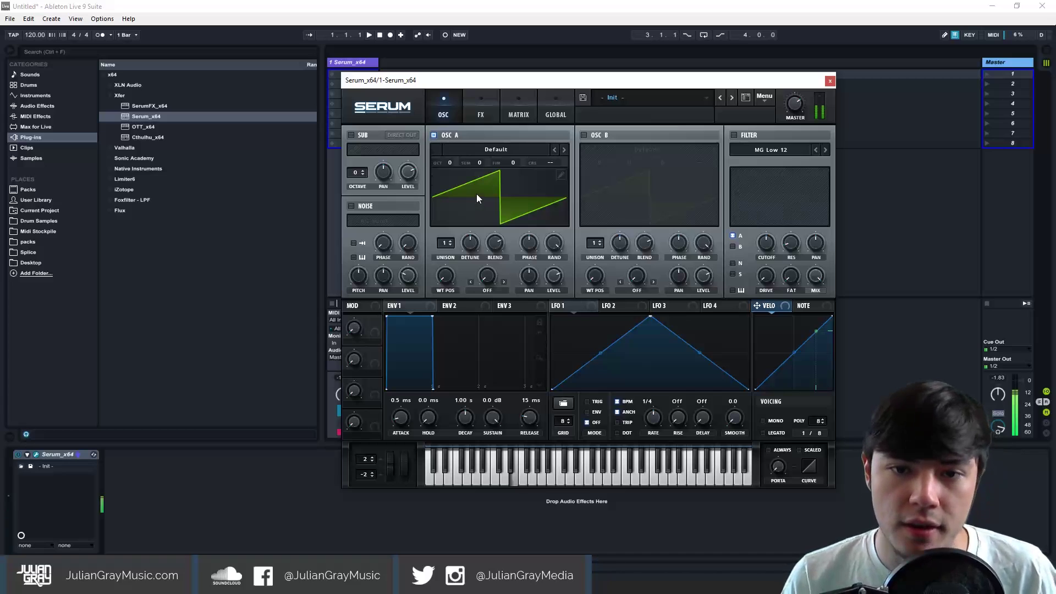
click(485, 106)
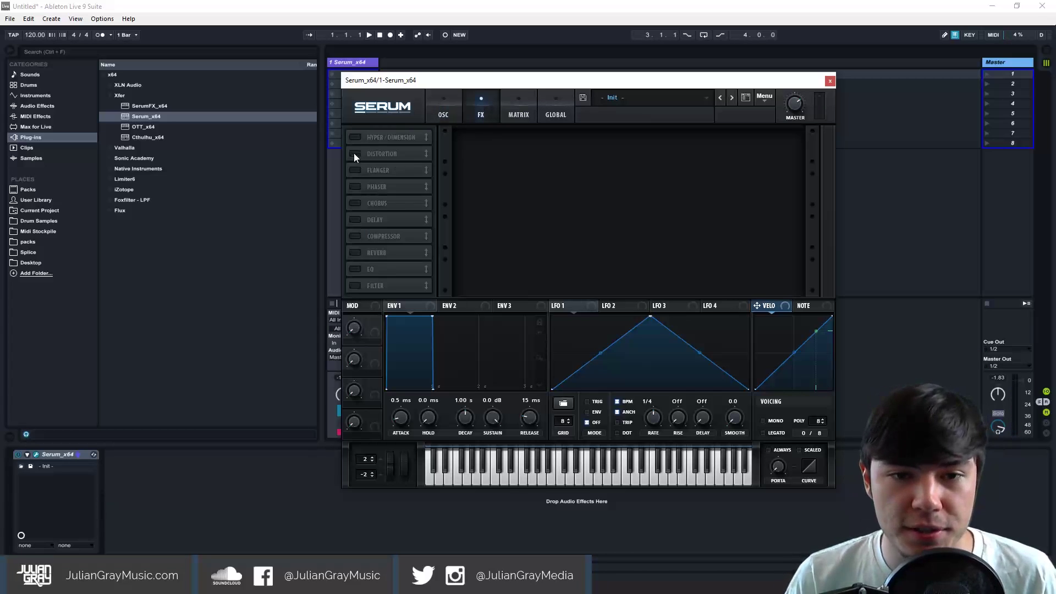
click(354, 138)
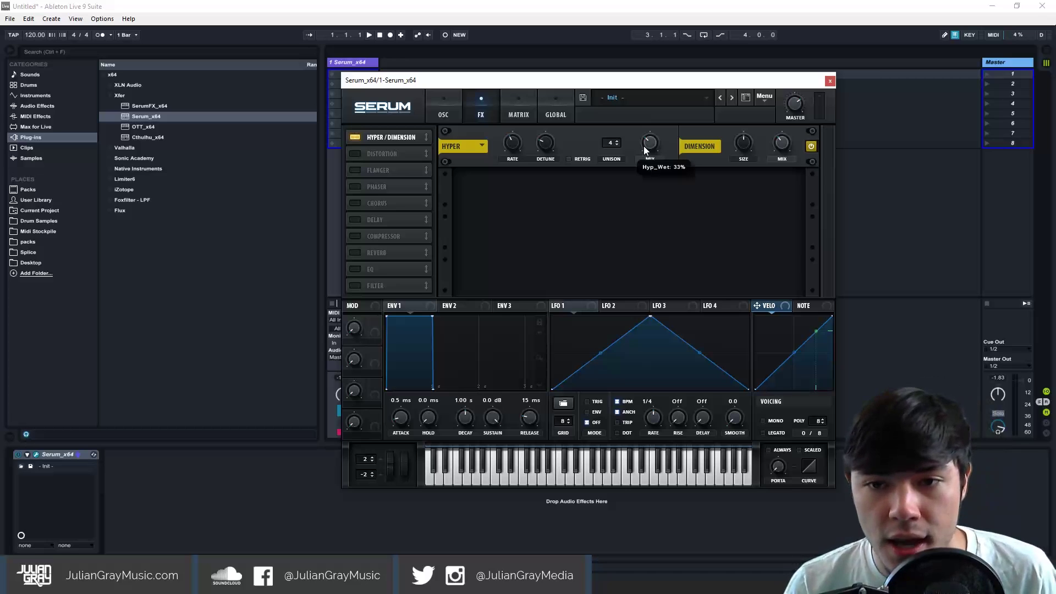
drag(627, 83, 620, 82)
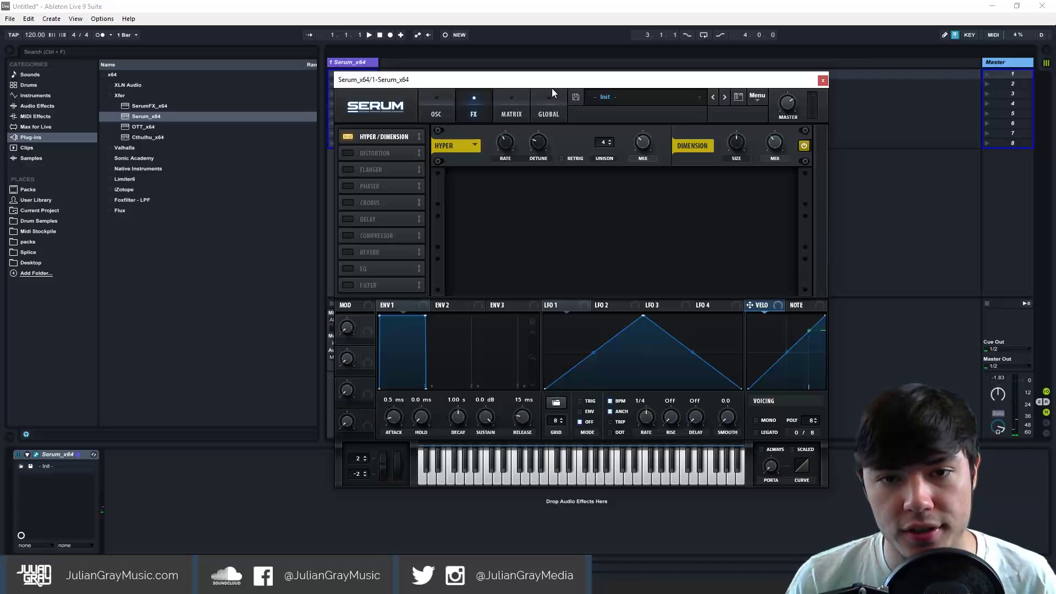
Try oscillator A with 5 unison voices, play notes to hear it, and return unison to 1 voice.
click(421, 105)
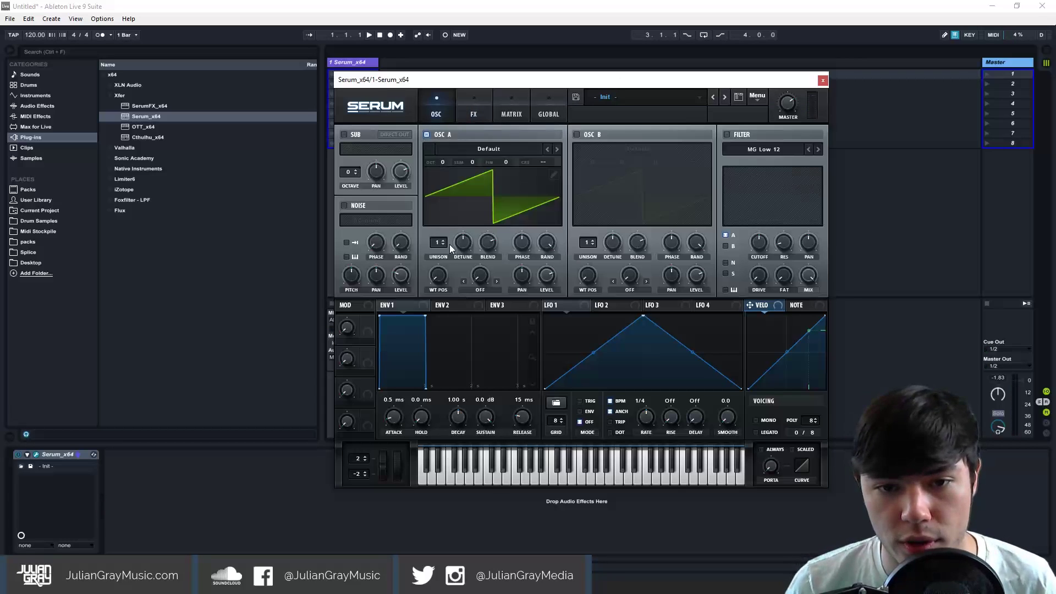
click(477, 102)
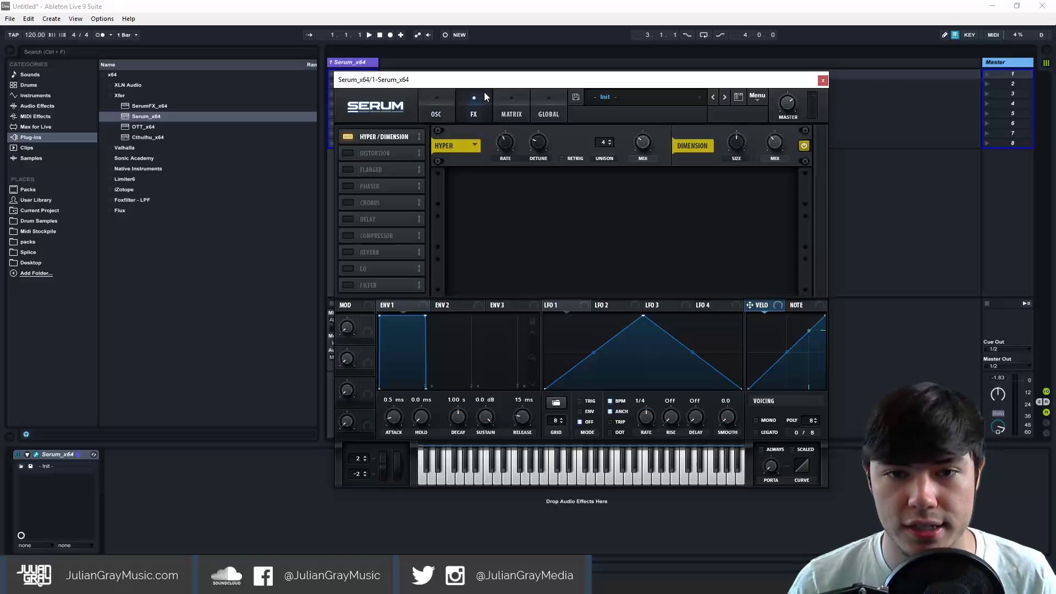
click(427, 101)
drag(441, 245, 457, 215)
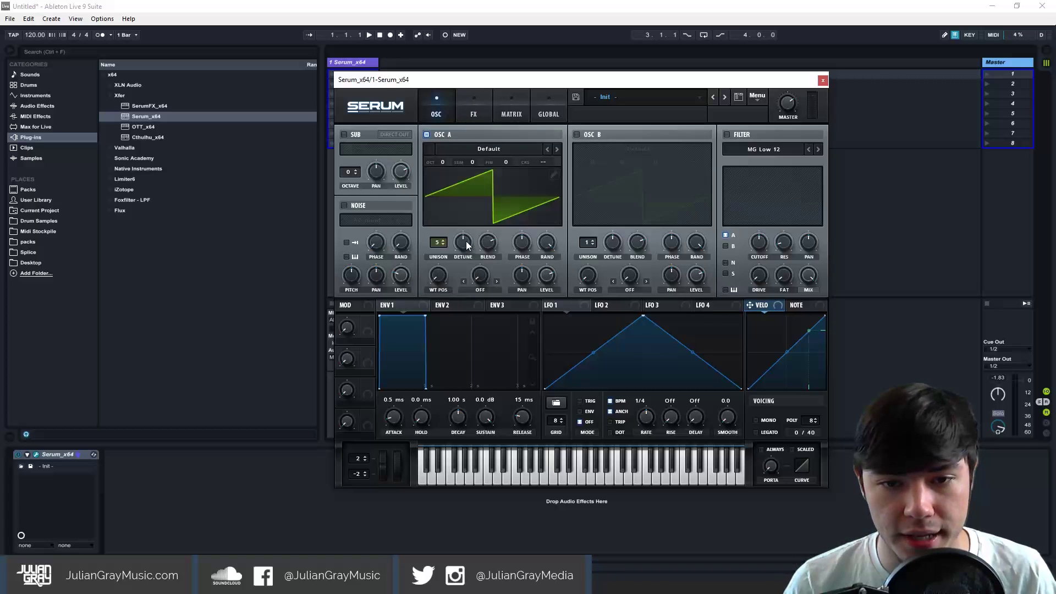
key(f)
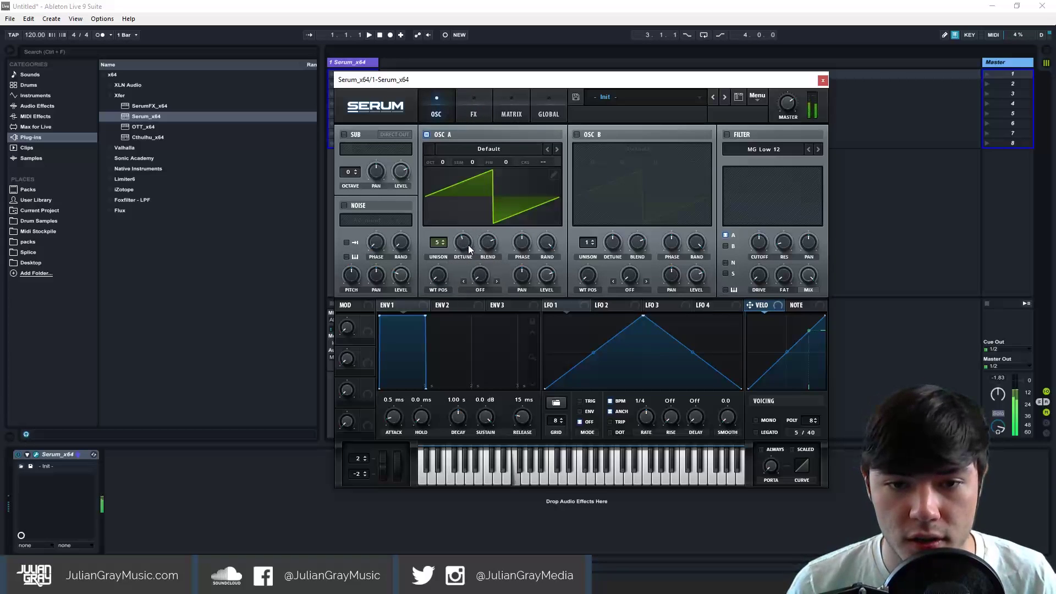
key(d)
scroll(444, 245, down, 3)
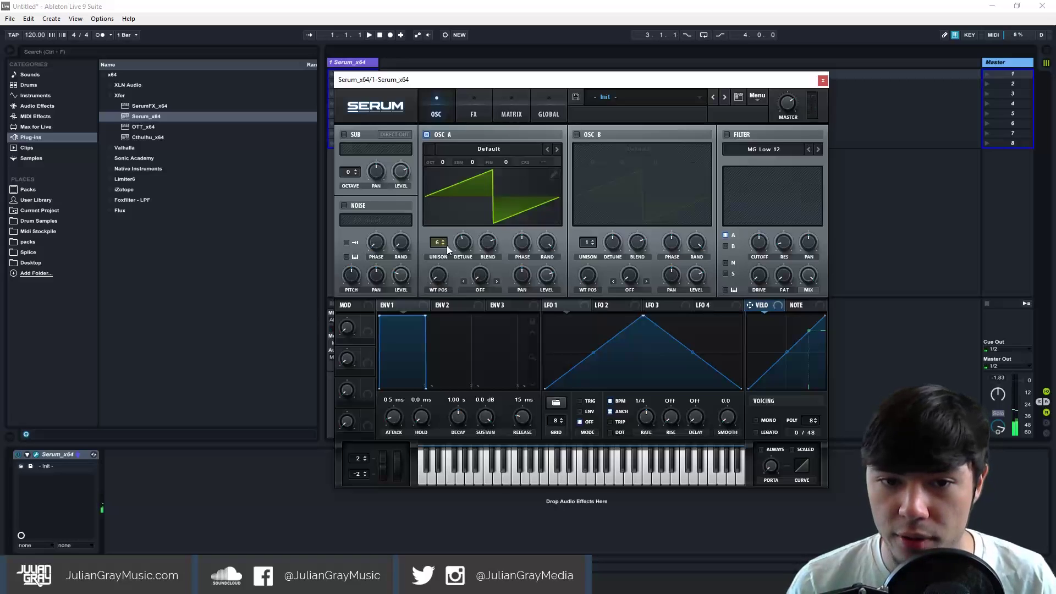
Enable the Chorus effect, lower its mix and play notes to check the sound.
click(468, 105)
key(h)
key(j)
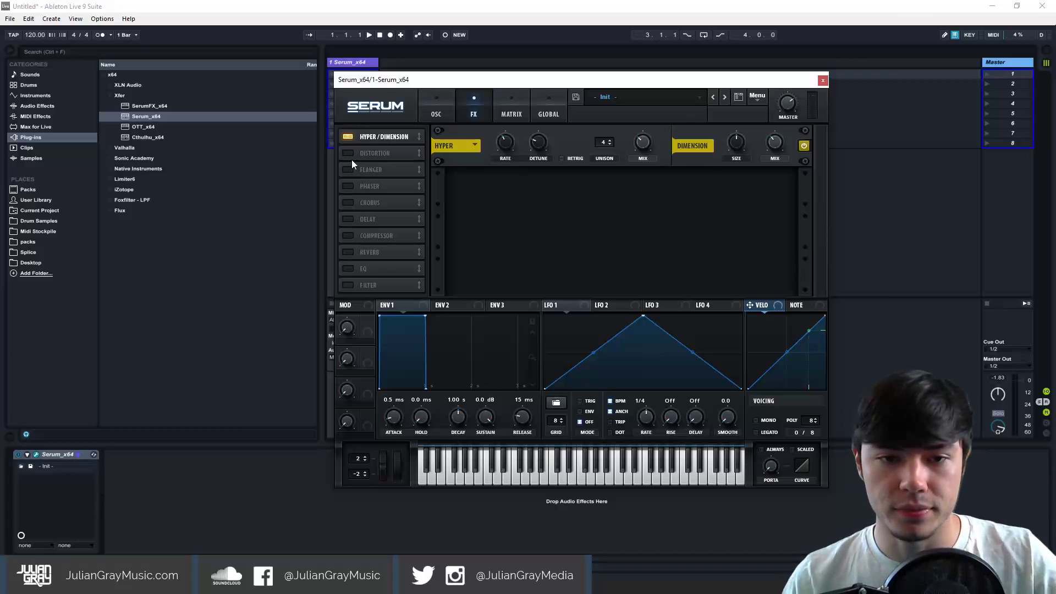
click(347, 203)
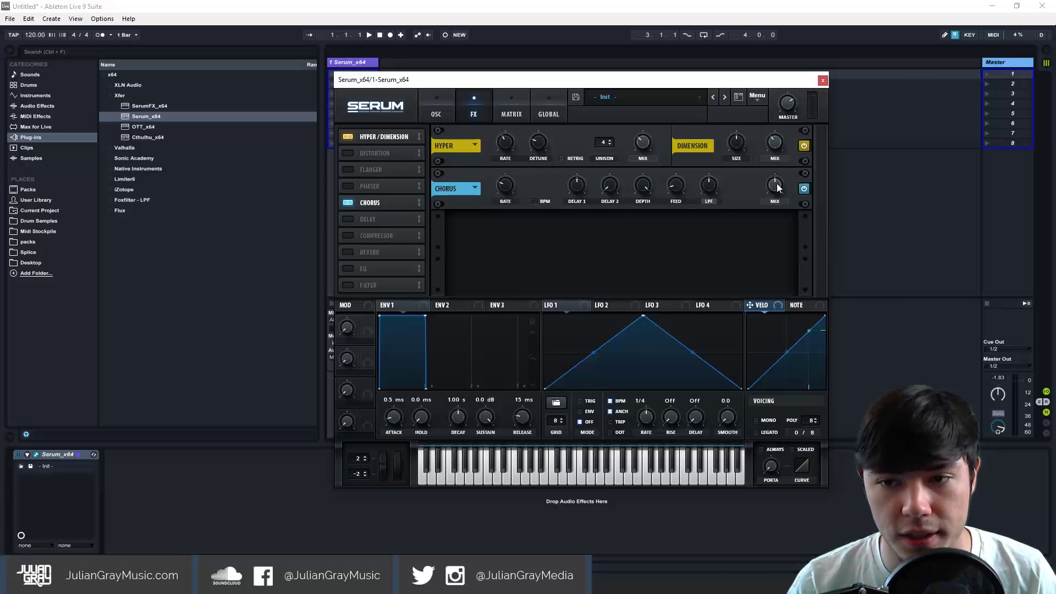
key(f)
drag(776, 184, 757, 185)
key(f)
key(d)
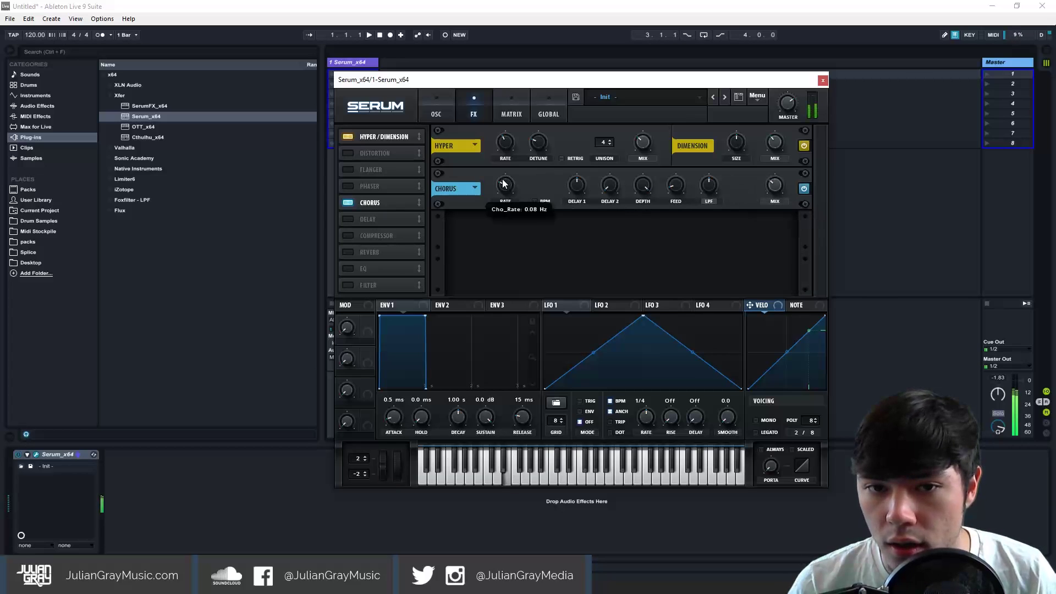
Check the Chorus rate and play a run of notes to audition the effect.
drag(502, 180, 496, 180)
key(s)
key(f)
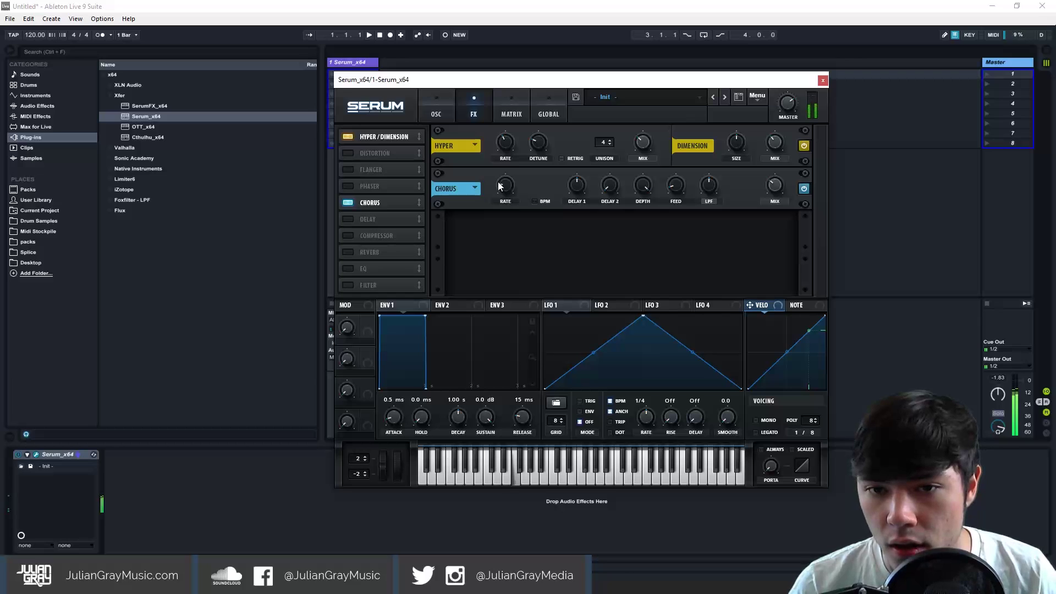
key(g)
key(h)
key(j)
key(k)
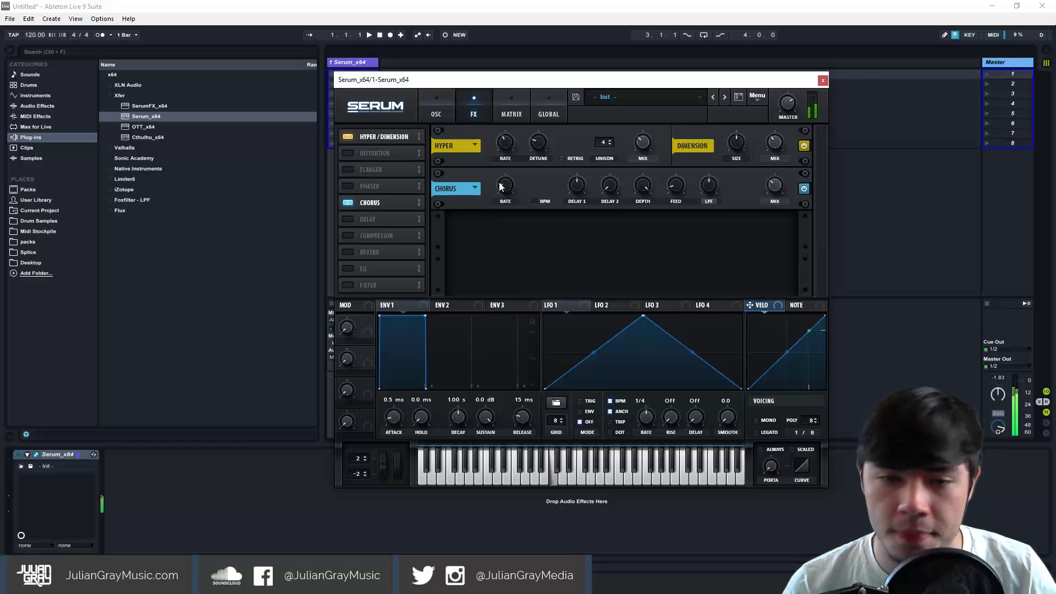
Enable the Compressor effect with the Multiband option and play notes to hear it.
click(349, 236)
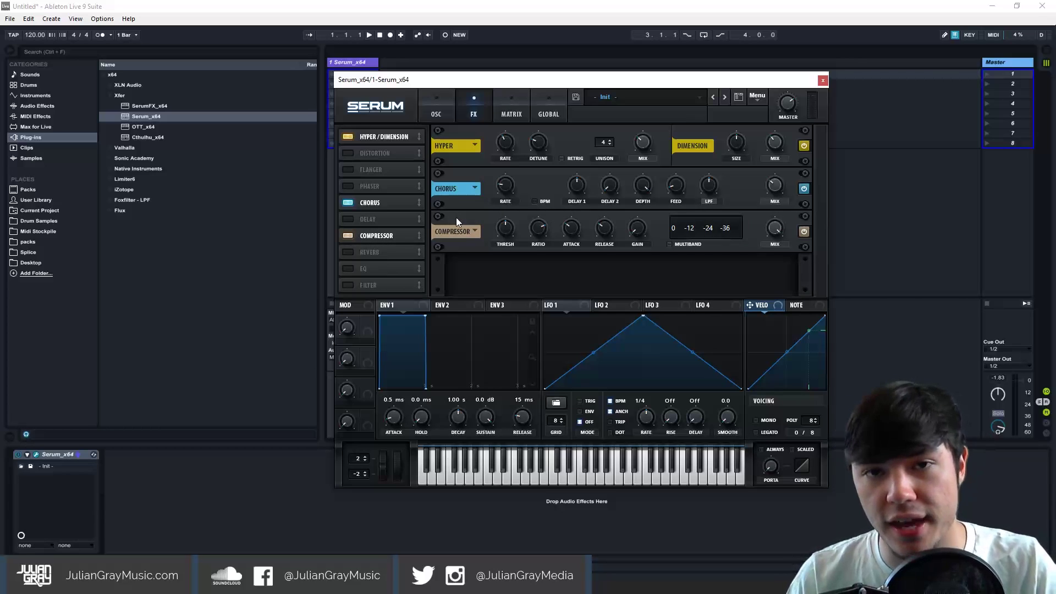
click(669, 243)
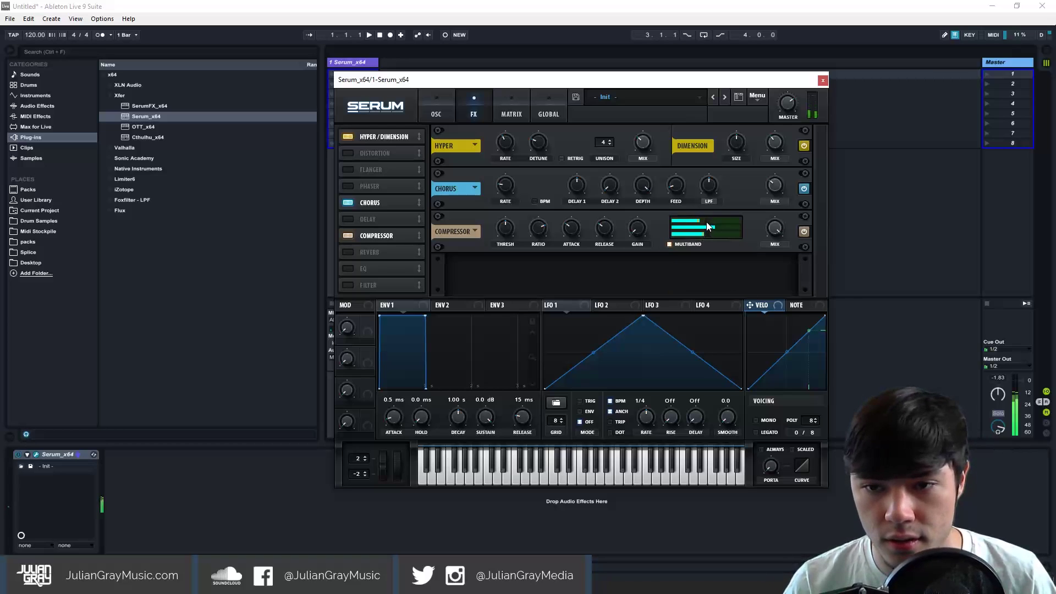
key(d)
mouse_move(717, 221)
mouse_down()
mouse_move(706, 220)
mouse_move(727, 228)
mouse_move(717, 236)
mouse_up()
key(d)
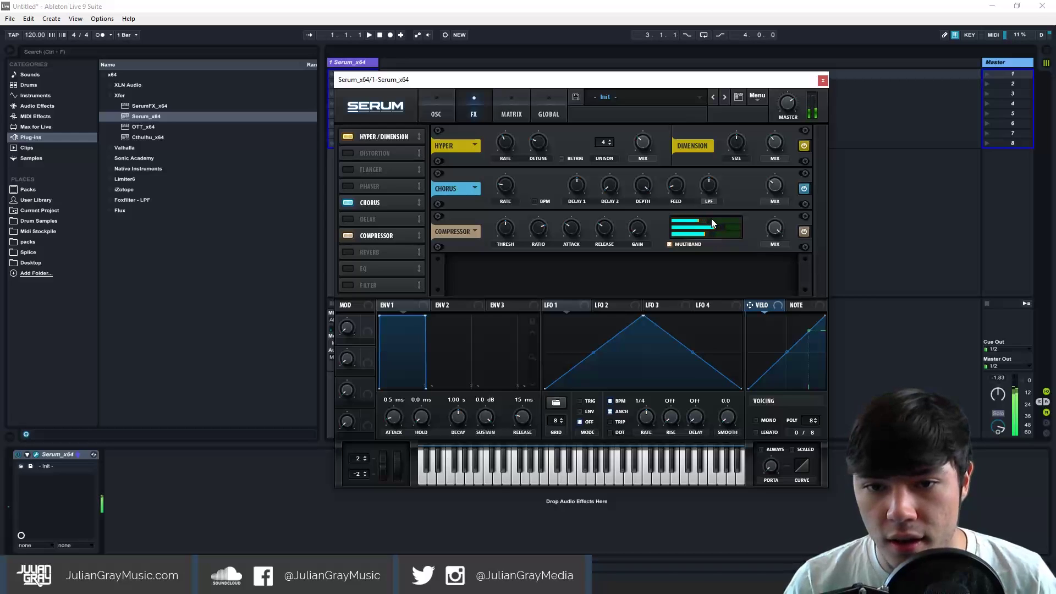
Audition the patch through the multiband Compressor with repeated notes and an ascending run while watching the level meters.
mouse_move(639, 223)
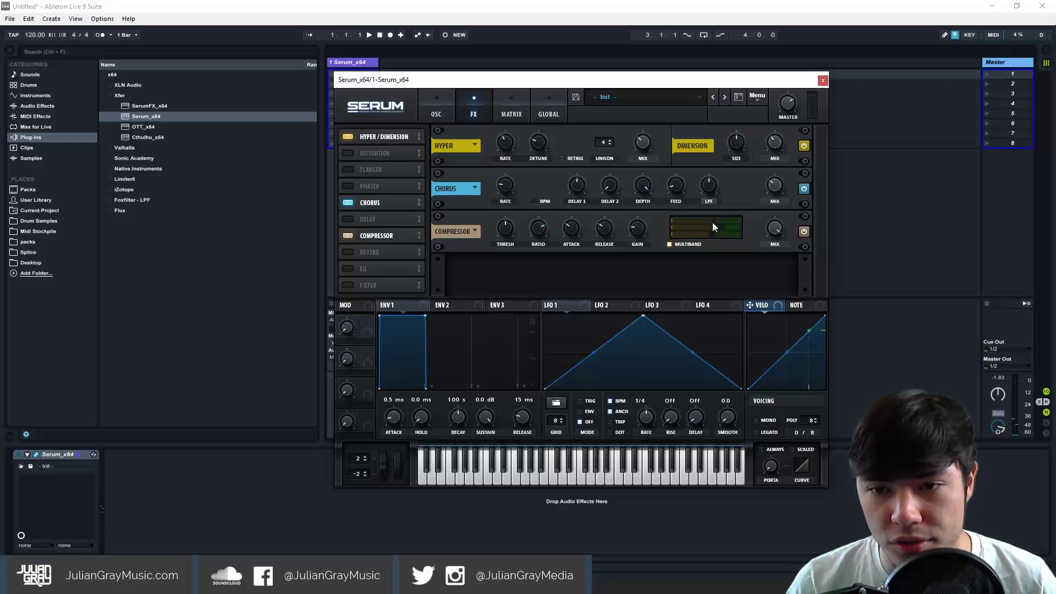
key(d)
key(d)
key(d)
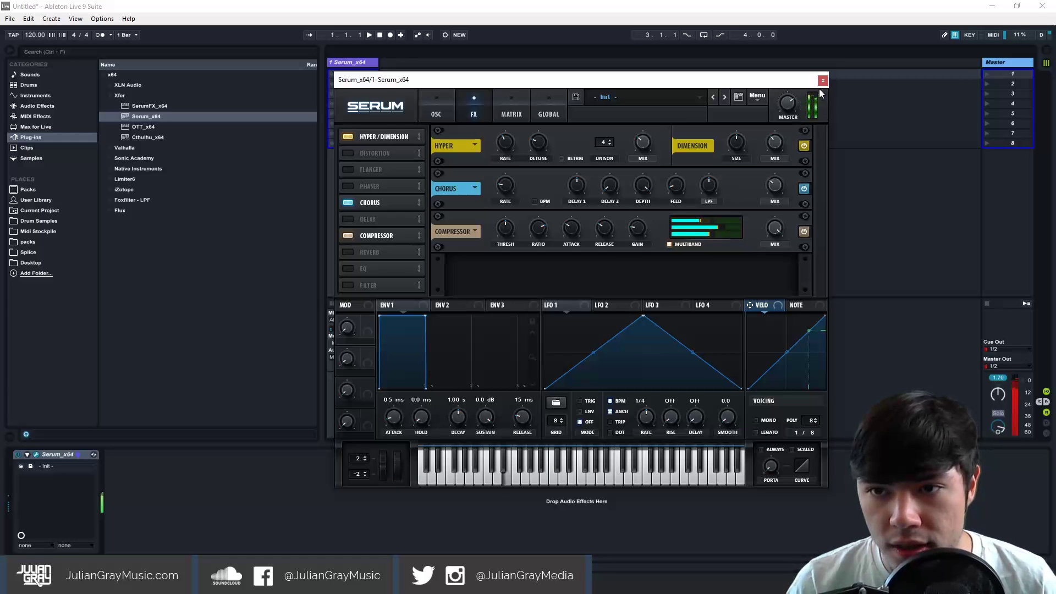
mouse_move(781, 104)
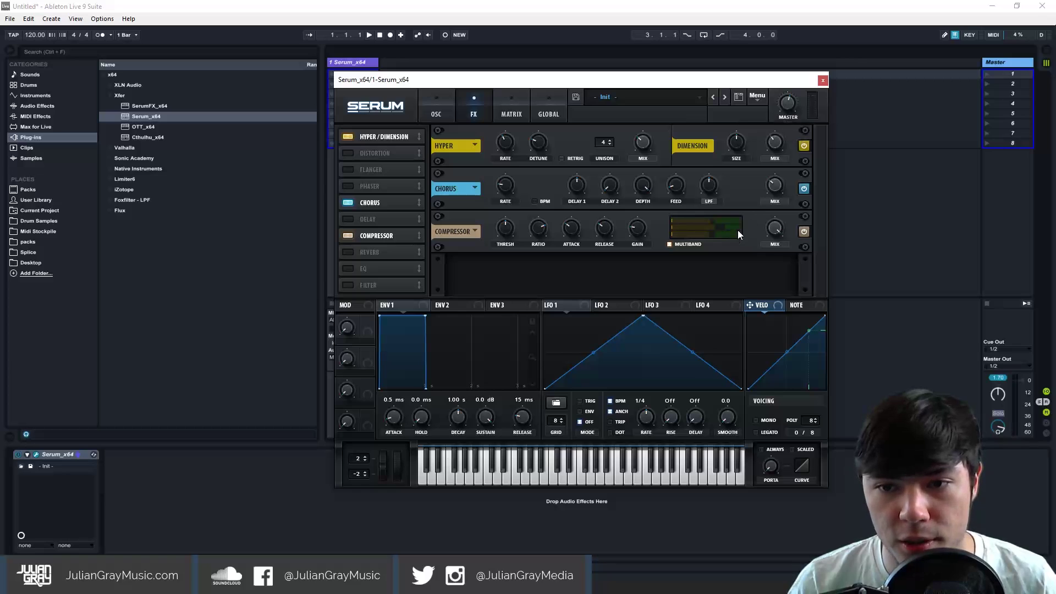
key(d)
key(f)
key(g)
key(h)
key(j)
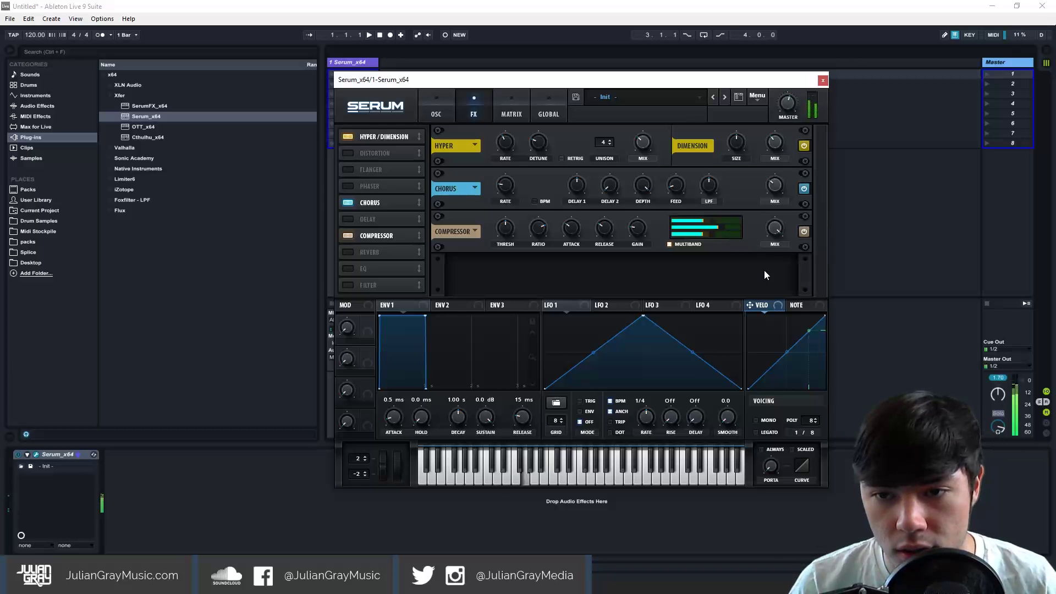
key(k)
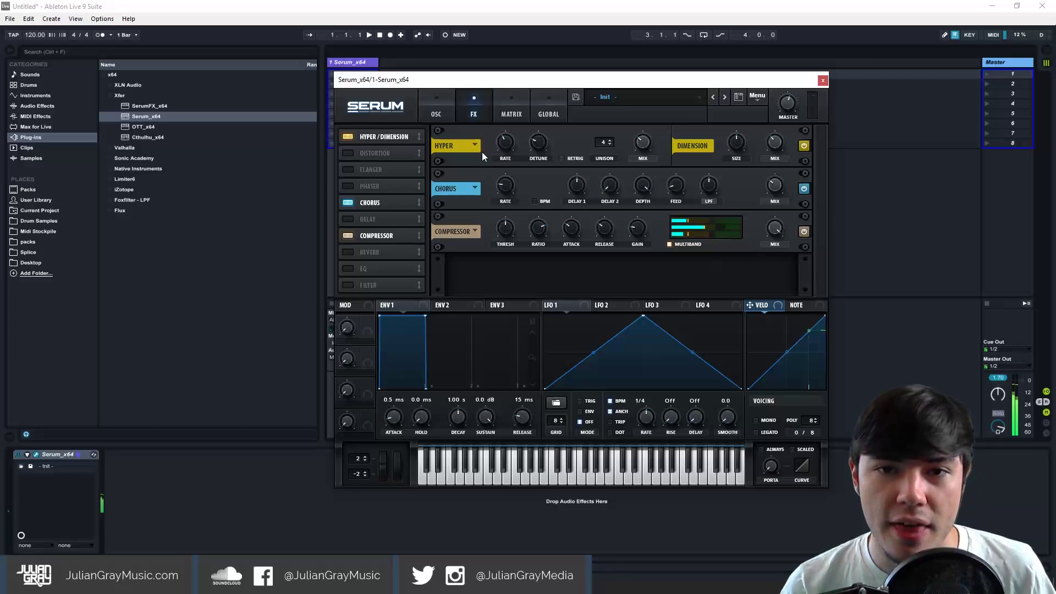
Map LFO 1 to oscillator A's fine pitch with a small modulation amount.
click(437, 99)
drag(523, 83, 408, 86)
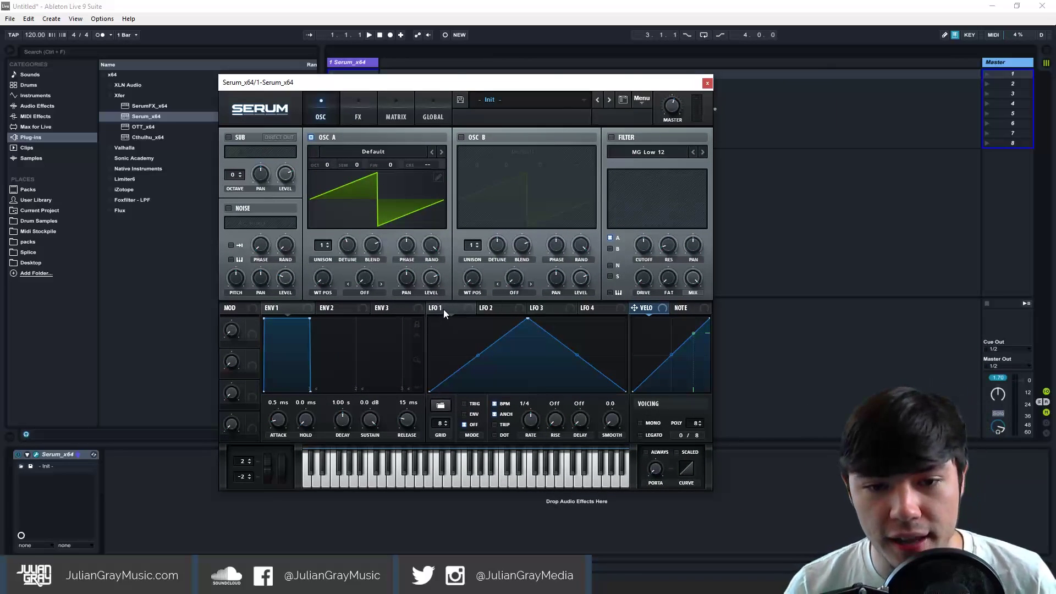
mouse_move(435, 312)
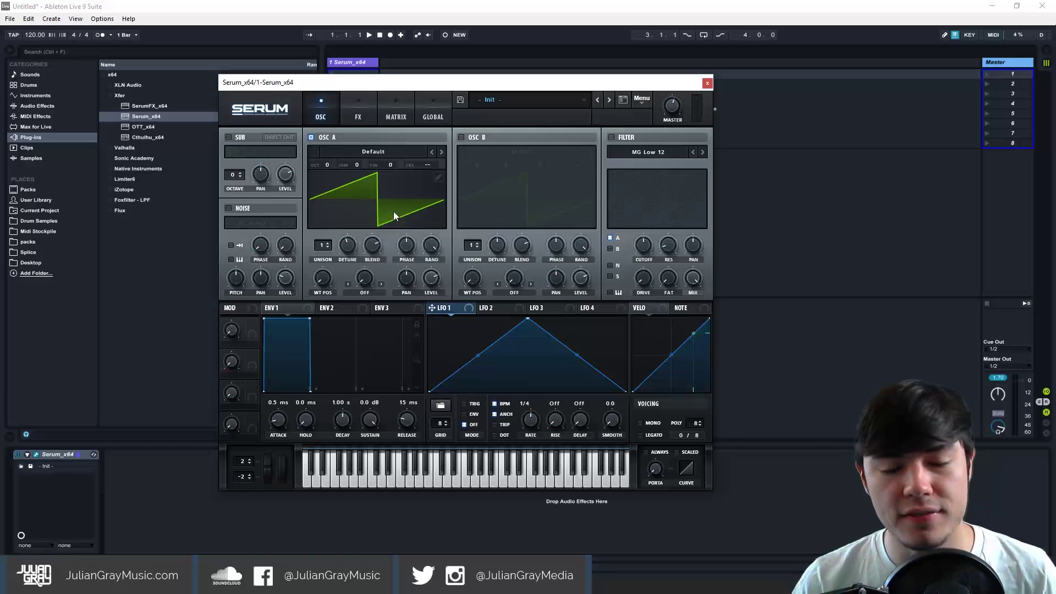
drag(393, 88, 477, 85)
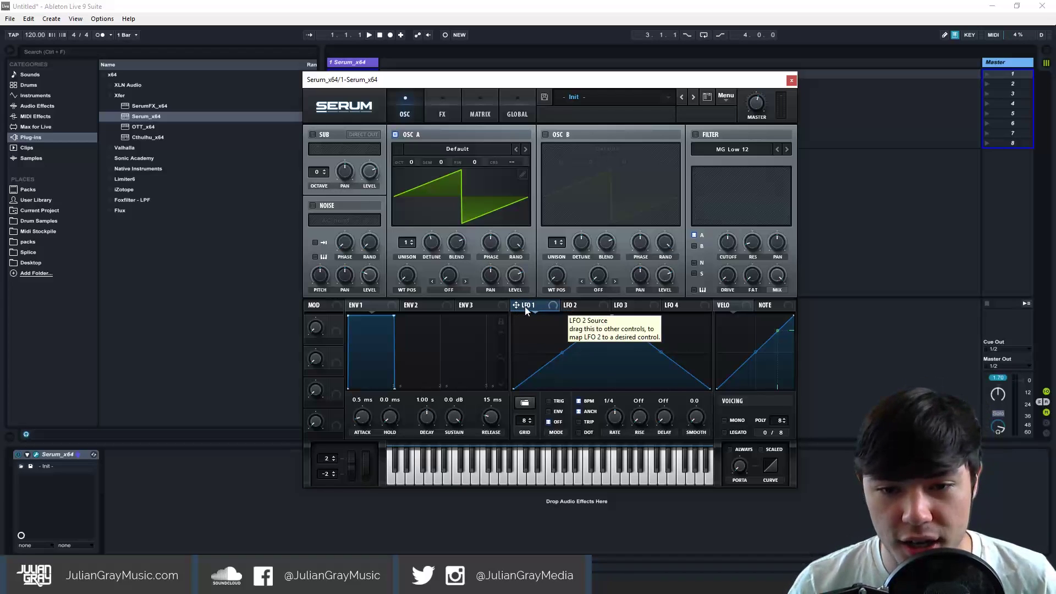
drag(516, 306, 501, 208)
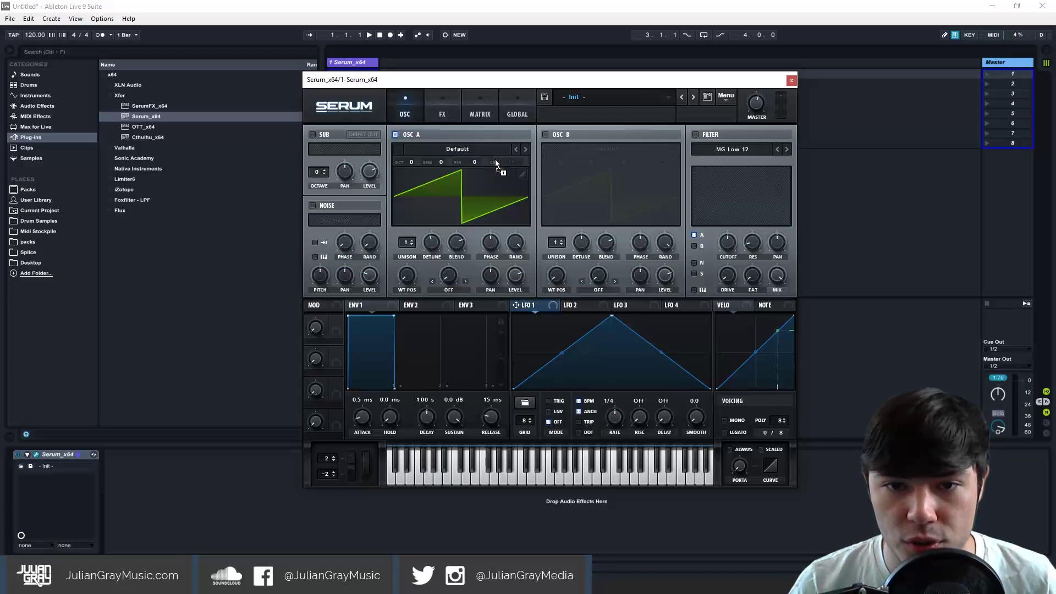
drag(474, 161, 474, 162)
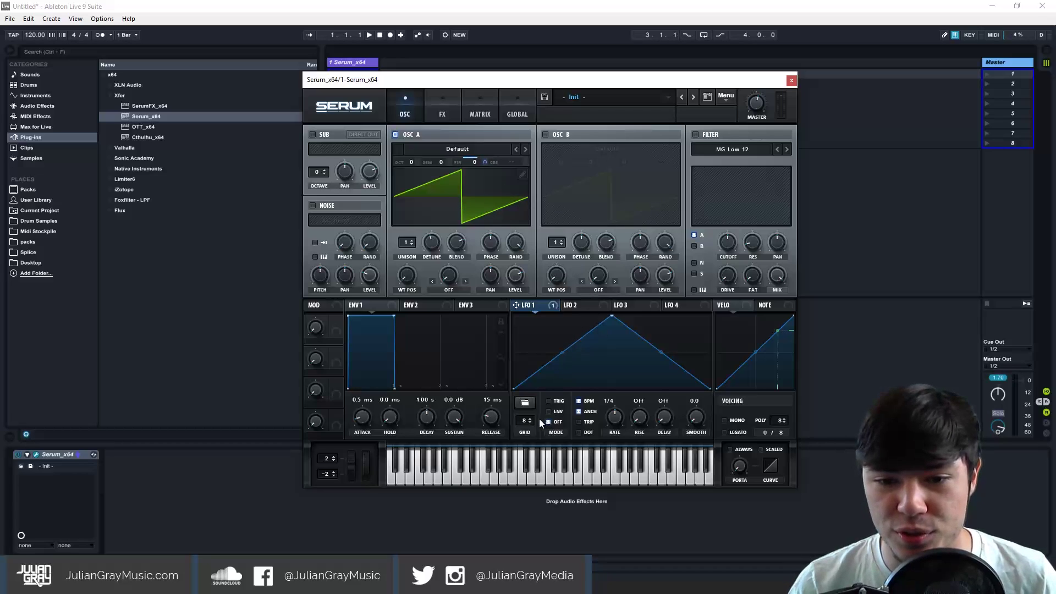
Load the basic sine shape into LFO 1 and set its rate to 1/16.
click(525, 402)
mouse_move(550, 406)
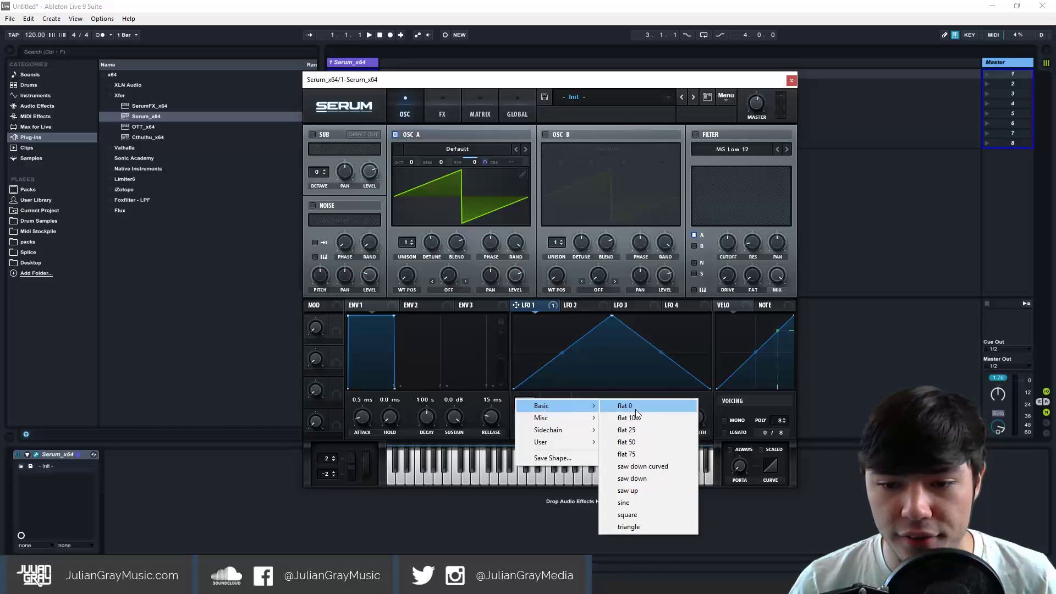
click(631, 503)
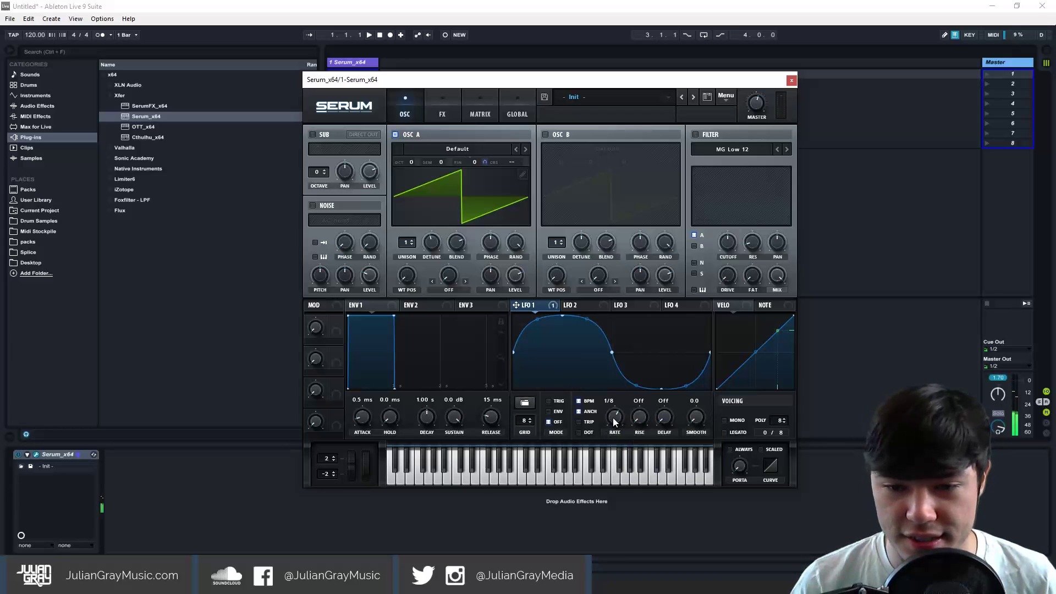
drag(612, 419, 616, 417)
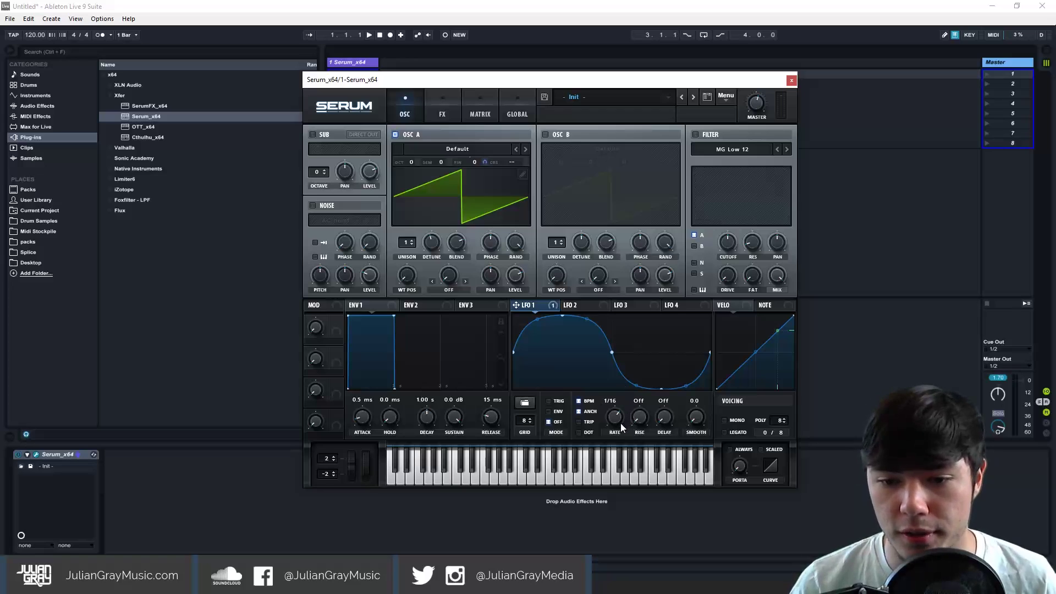
Try LFO 1 at about 17 Hz with BPM sync off, restore the sync and set the rise to 1/2.
click(578, 401)
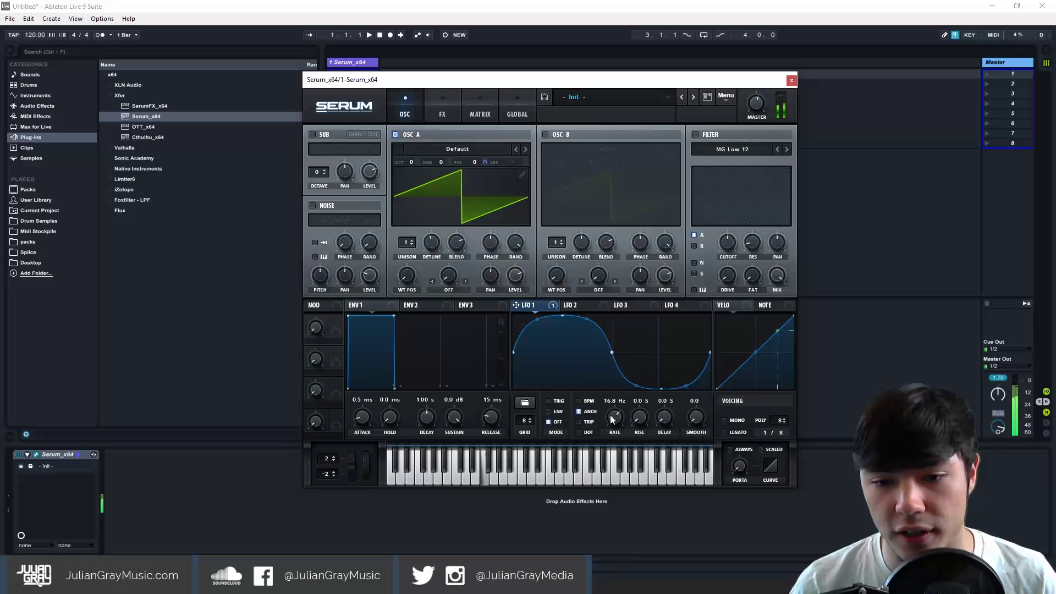
drag(612, 424, 595, 458)
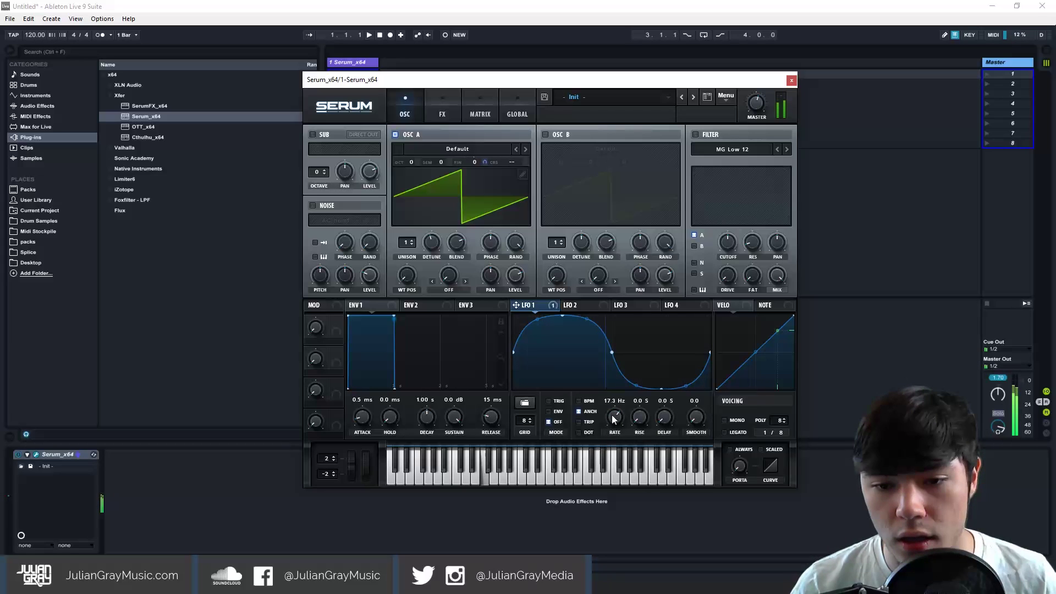
click(579, 401)
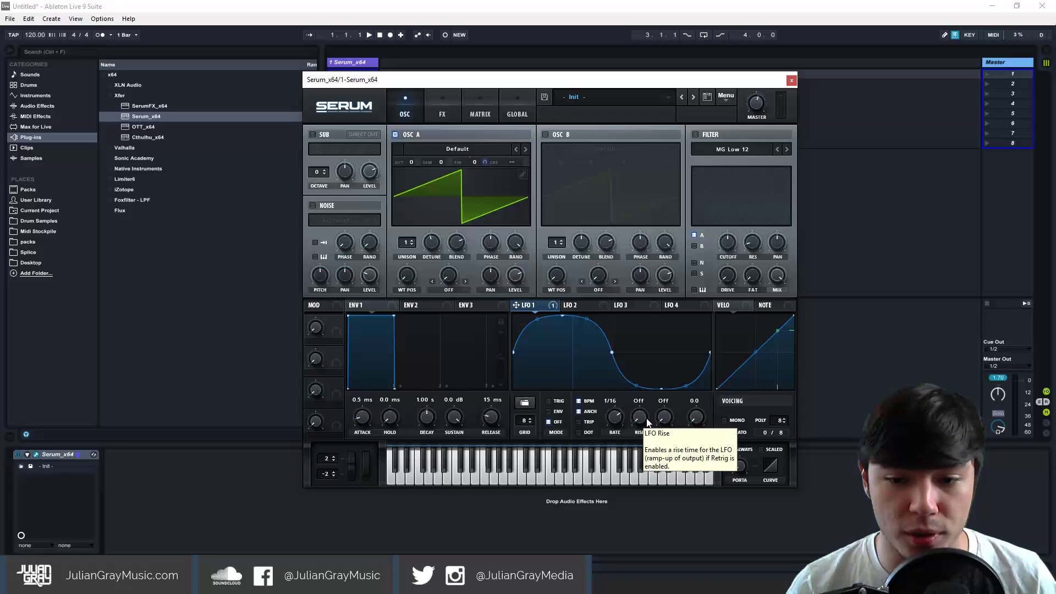
drag(638, 421, 668, 389)
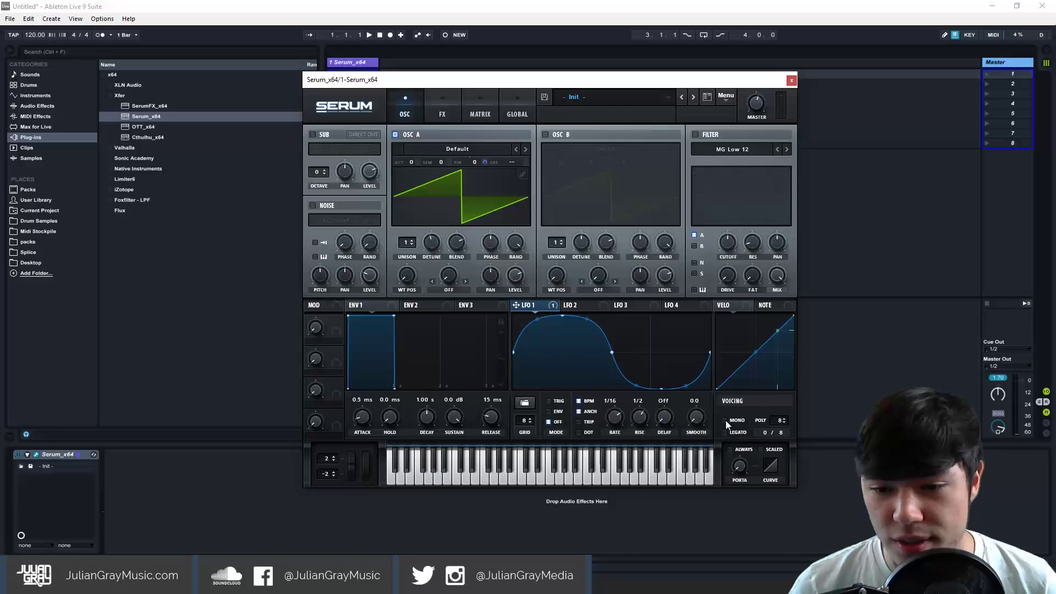
Enable the Always option for portamento, adjust the portamento time and play notes to check the glide.
click(729, 448)
mouse_move(739, 469)
mouse_down()
mouse_move(748, 427)
mouse_move(734, 472)
mouse_up()
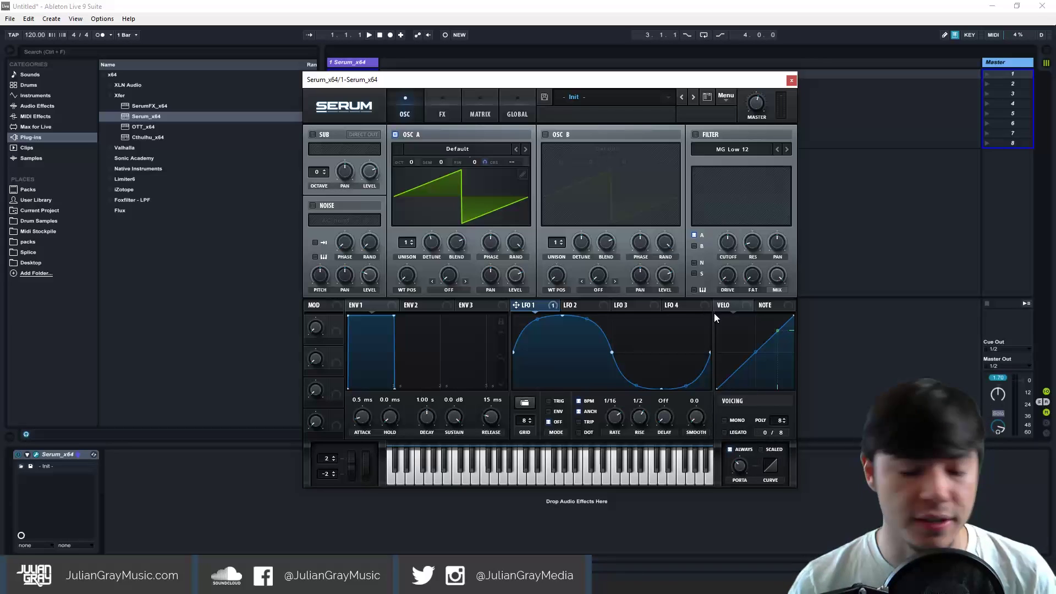
key(f)
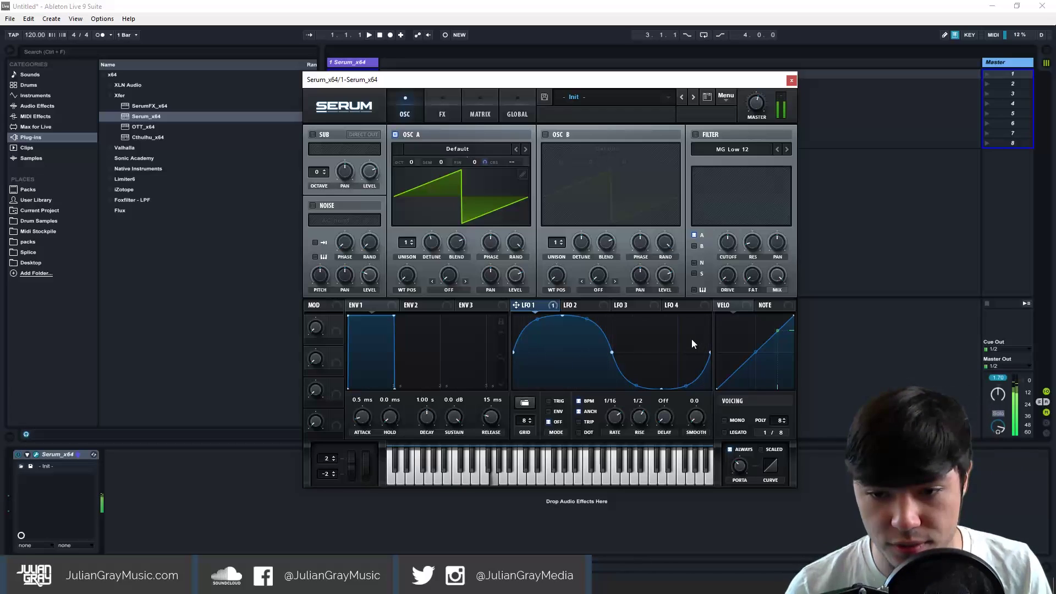
key(f)
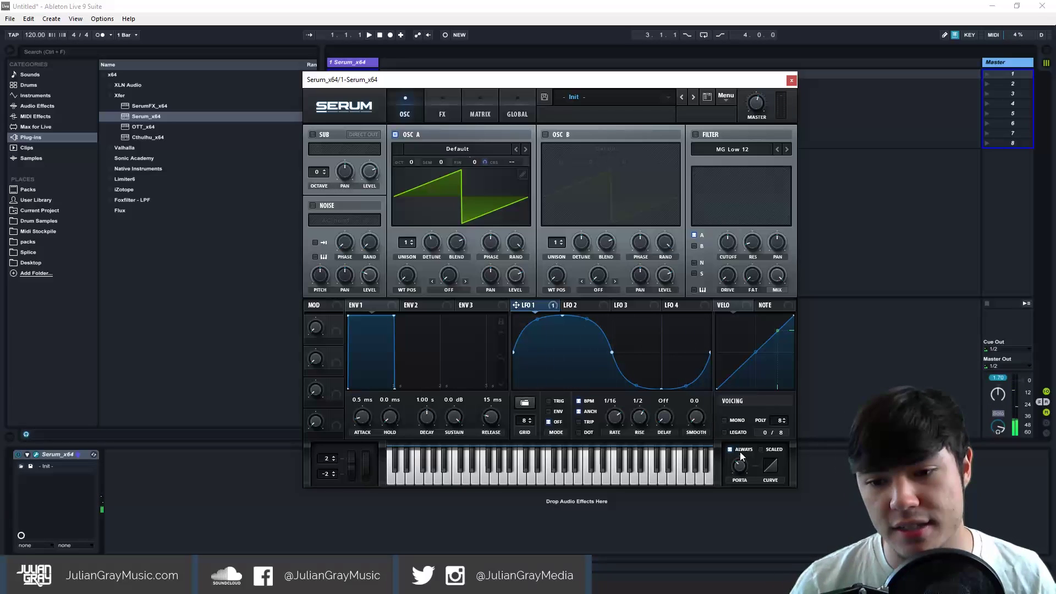
mouse_move(747, 466)
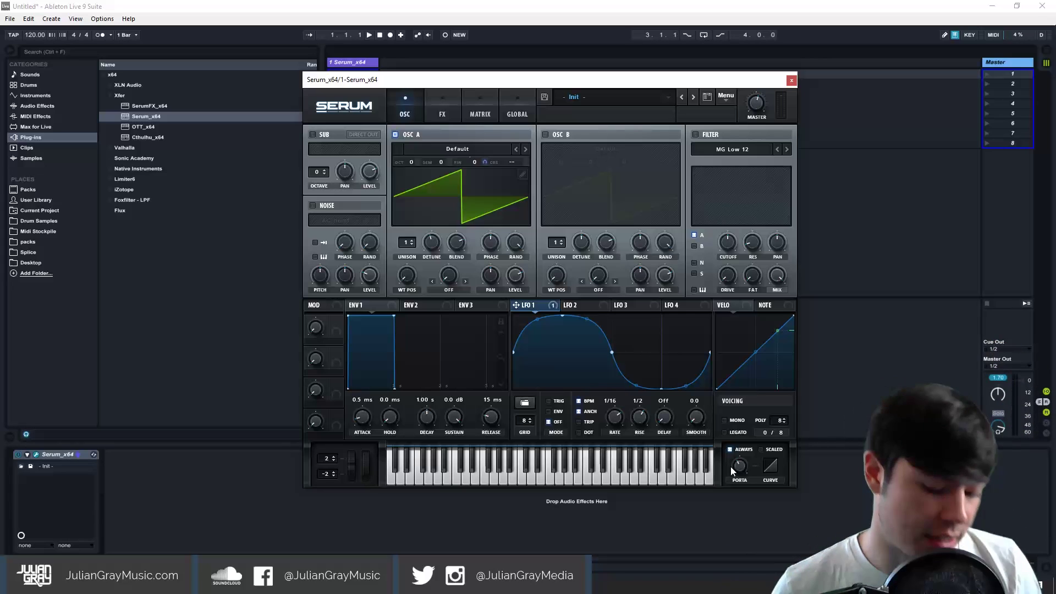
Raise the portamento time to about 90 ms while playing notes to hear the glide.
key(d)
key(g)
key(d)
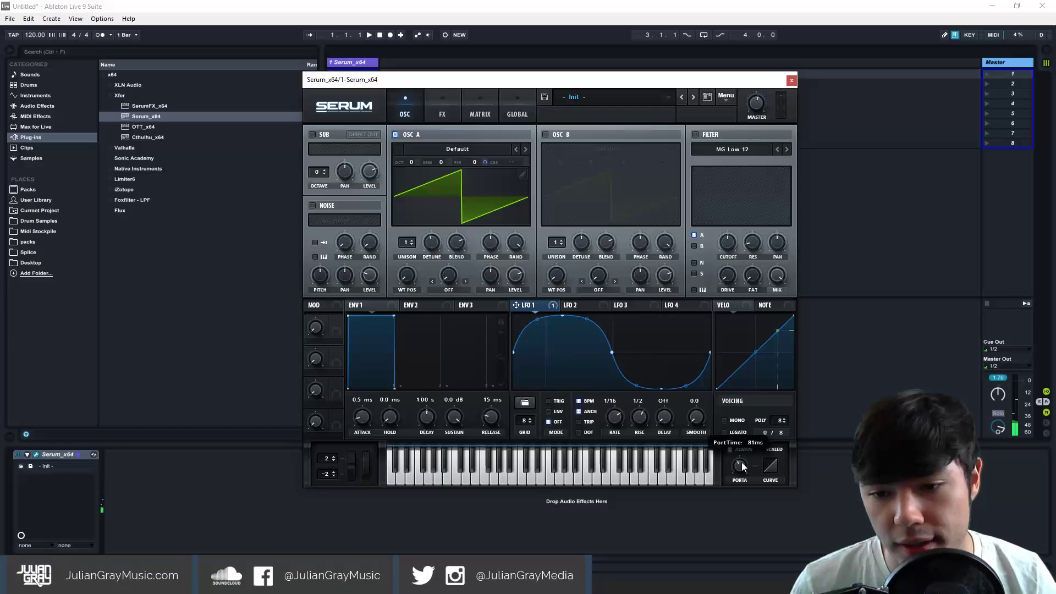
key(d)
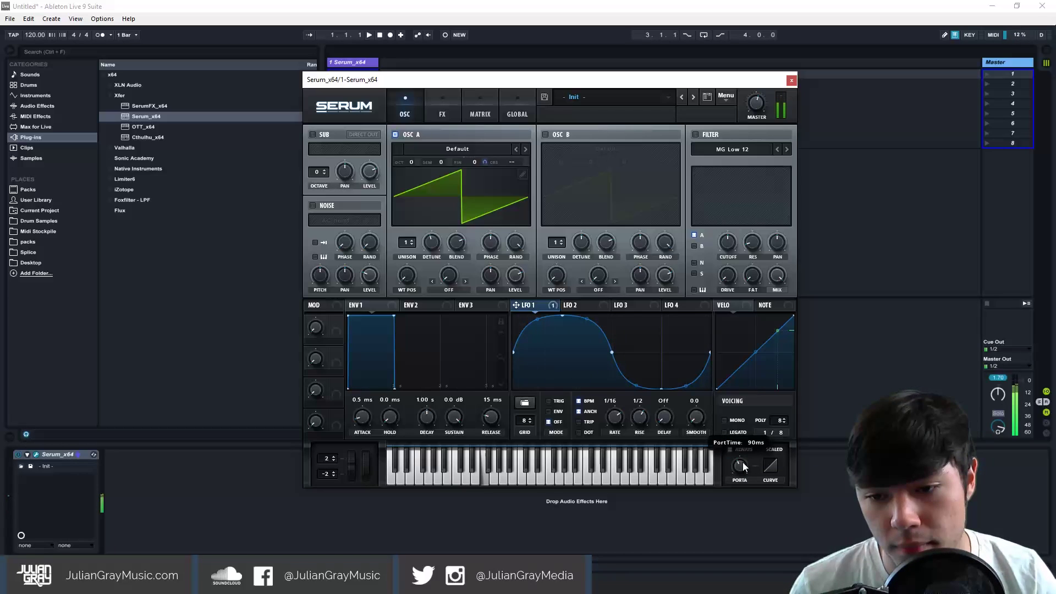
key(d)
key(g)
key(h)
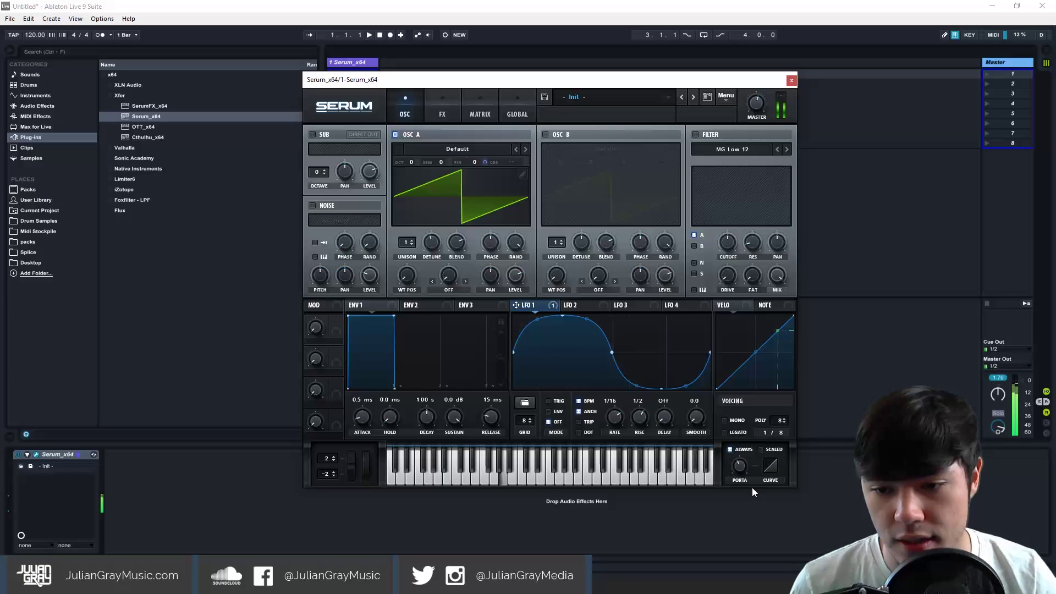
key(d)
key(f)
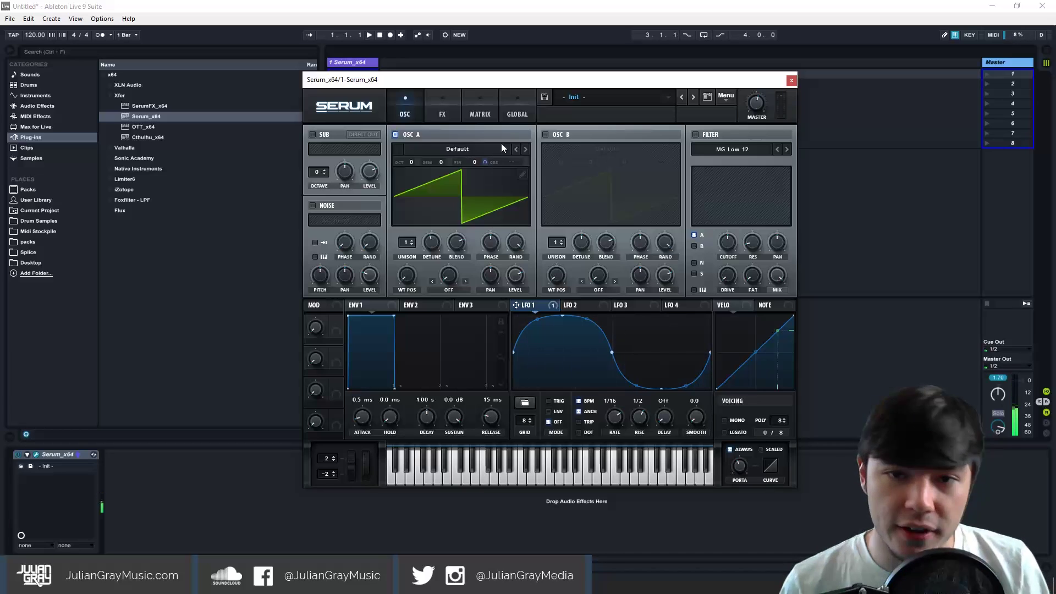
Enable the MG Low 12 filter on oscillator A and lower its cutoff.
drag(530, 86, 555, 84)
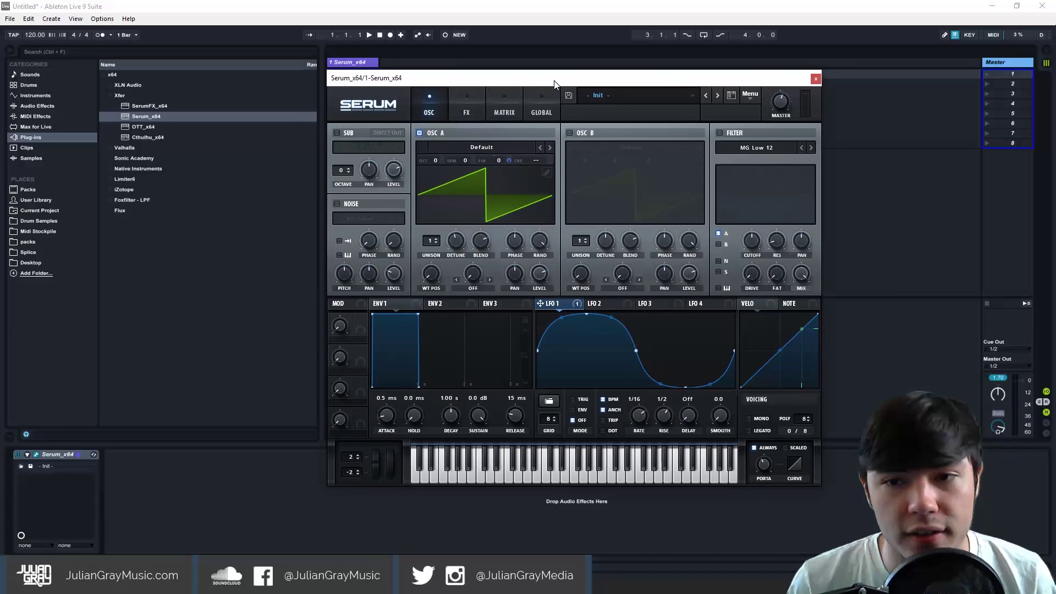
click(719, 133)
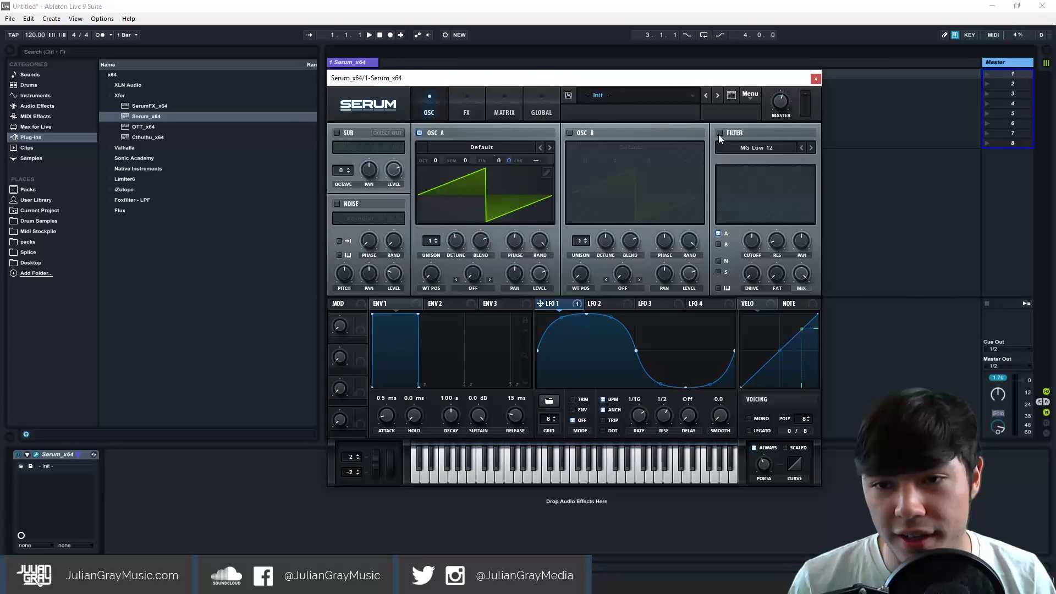
drag(757, 242, 756, 259)
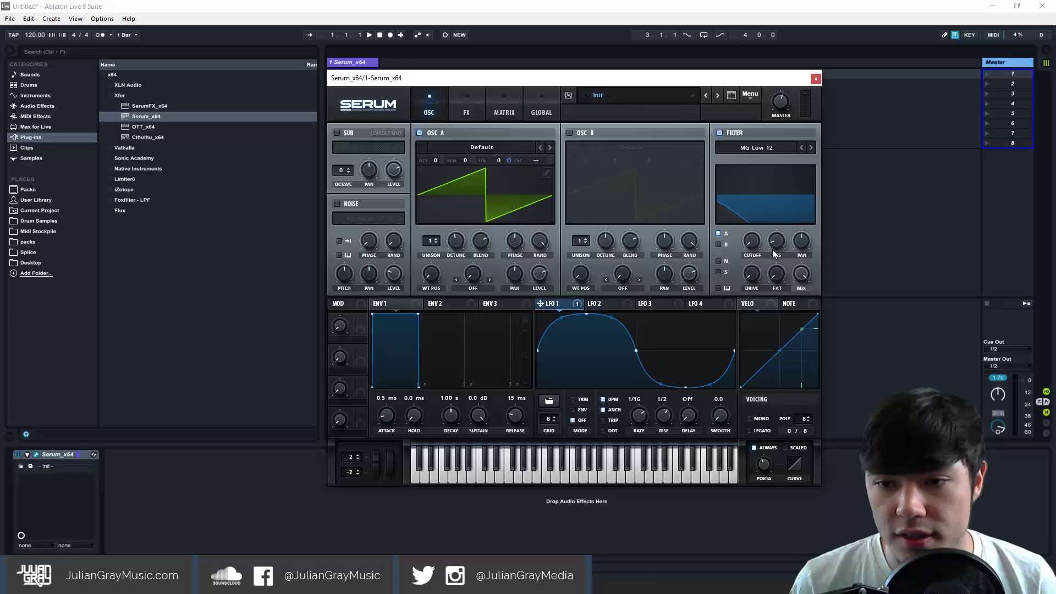
Map LFO 2 to the filter cutoff and reshape it into a falling ramp that curves inward.
click(597, 303)
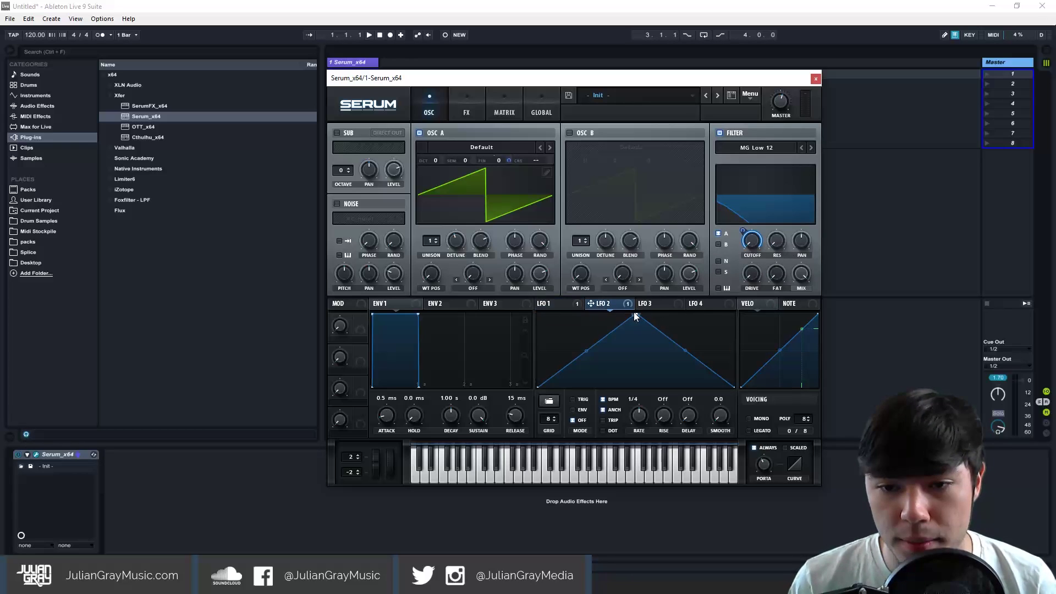
drag(634, 314, 570, 312)
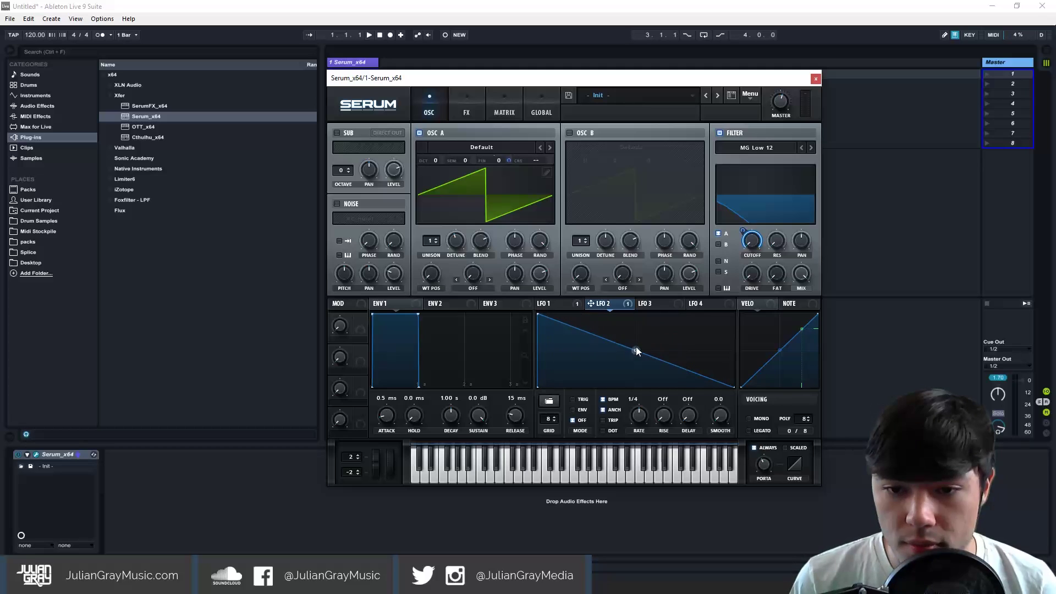
drag(636, 349, 637, 369)
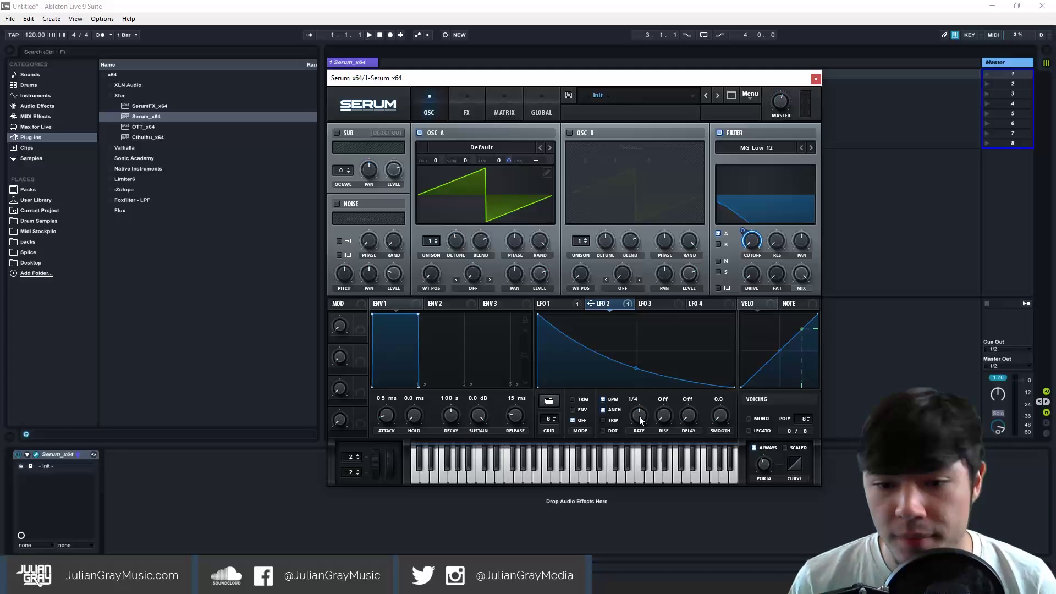
Set LFO 2's rate to 1/16 while playing notes to hear the filter movement.
key(f)
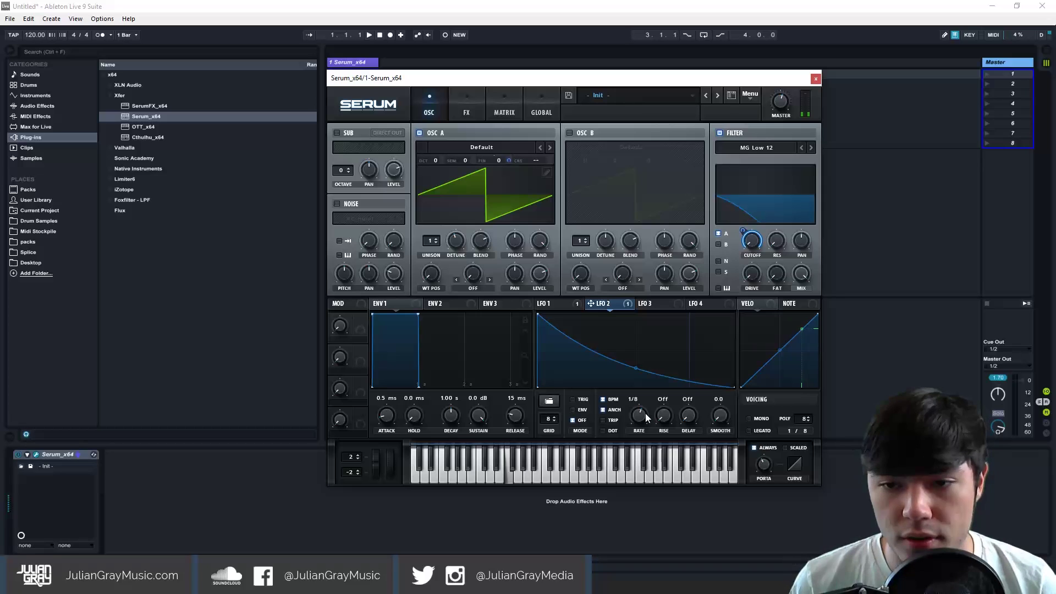
key(a)
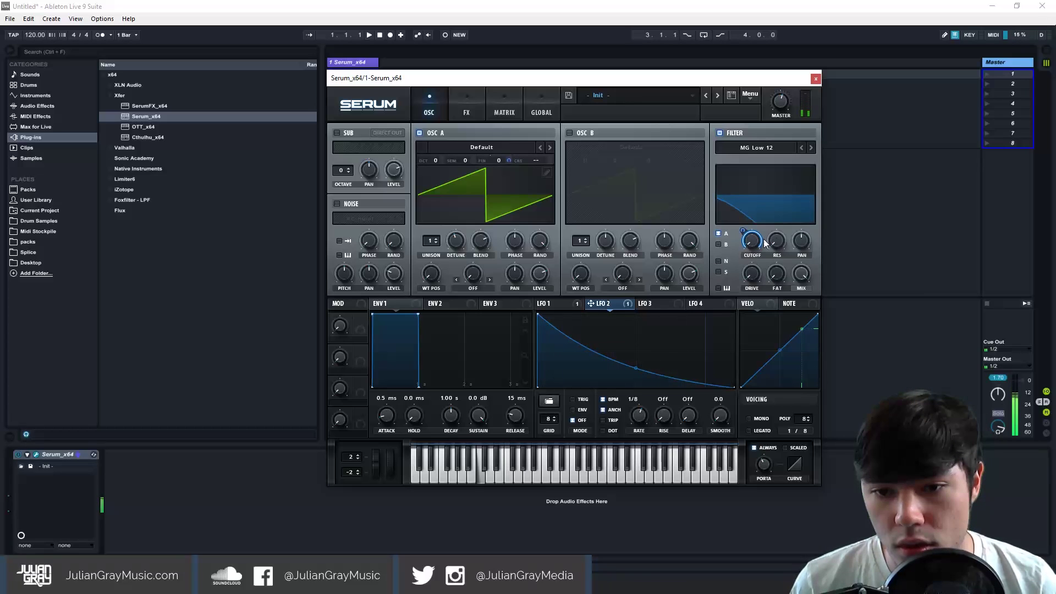
key(s)
key(d)
key(f)
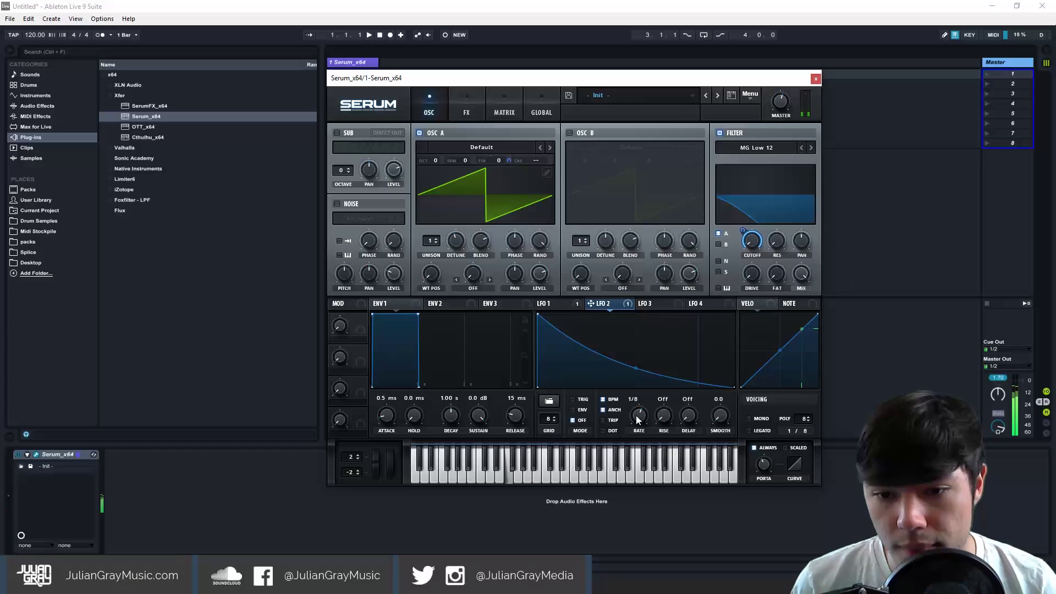
drag(639, 421, 642, 417)
key(f)
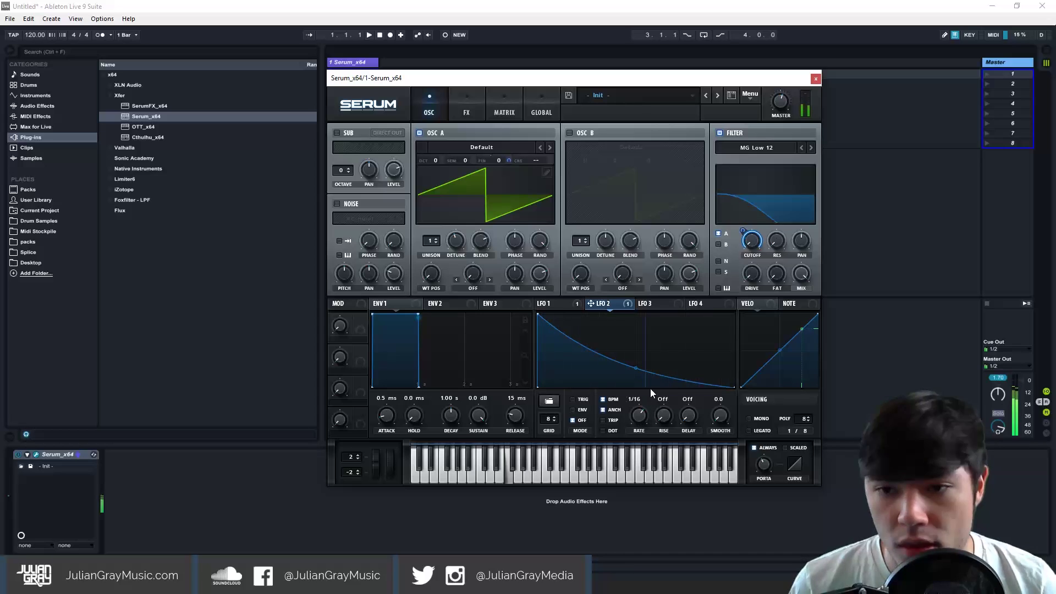
Map Macro 1 to the filter cutoff and raise the macro to 100% while holding a note.
mouse_move(743, 229)
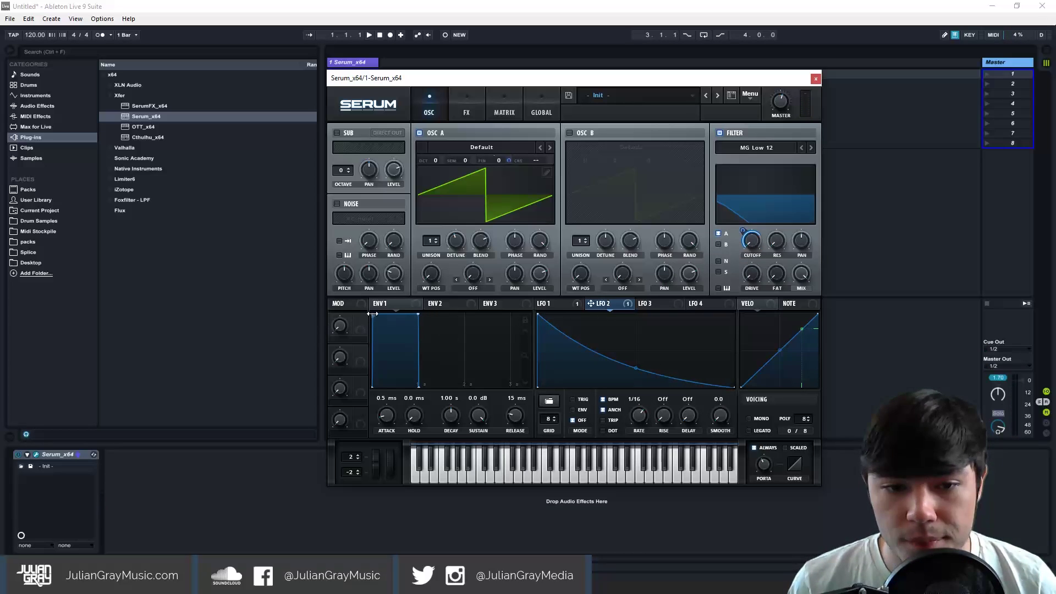
drag(362, 322, 750, 243)
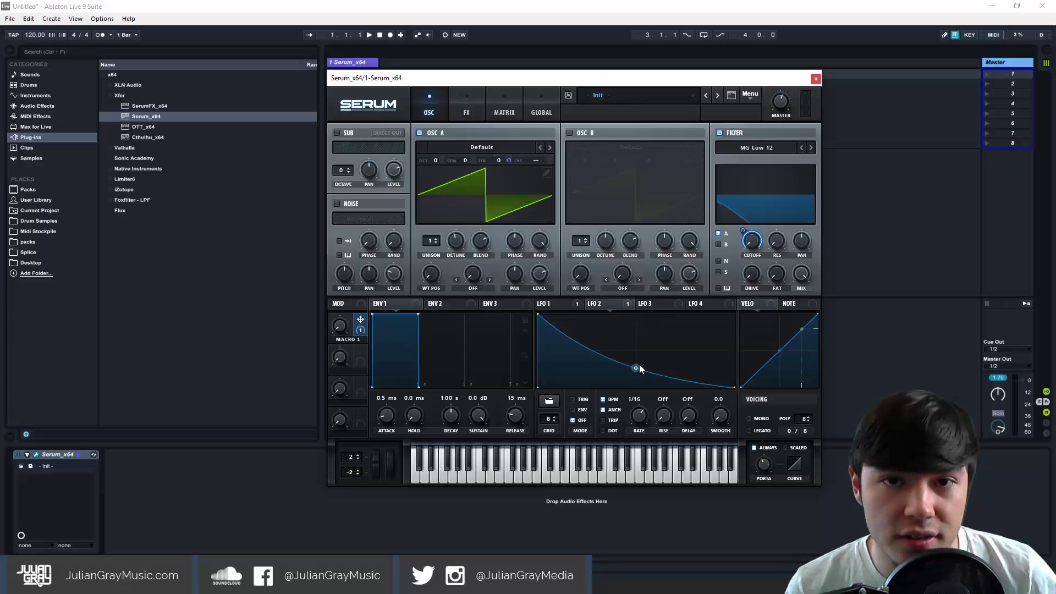
key(f)
drag(340, 326, 379, 150)
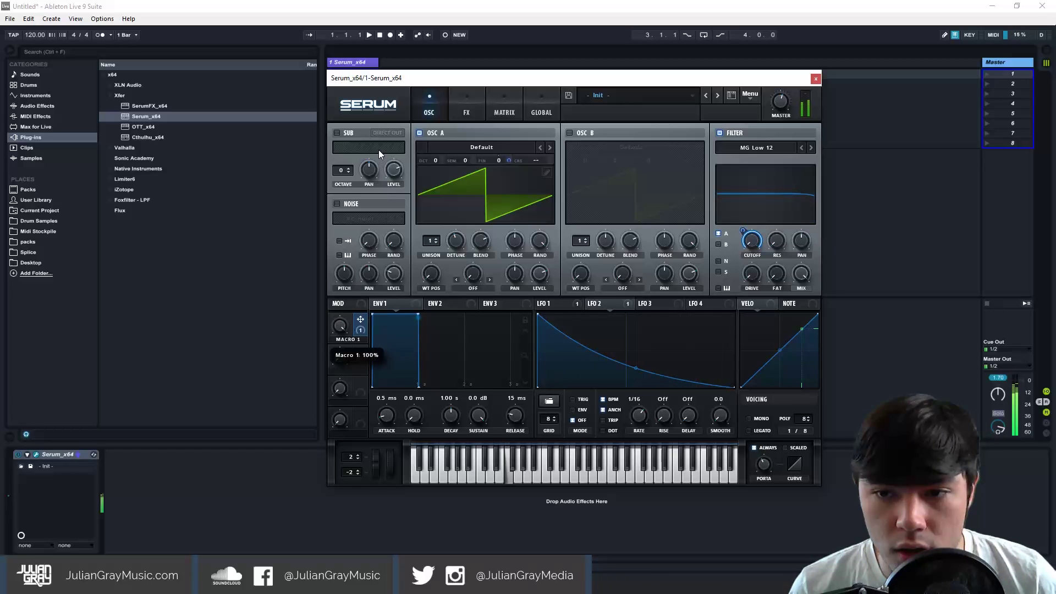
Set LFO 2's rate to 1/8 and sweep the macro while playing notes to audition the filter.
key(f)
key(f)
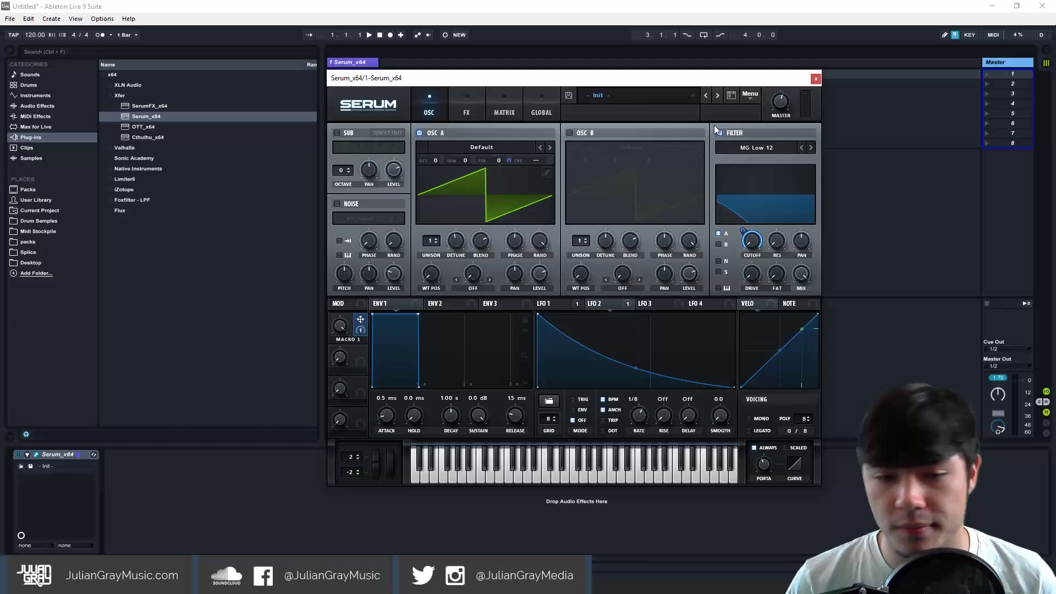
key(f)
drag(340, 352, 369, 242)
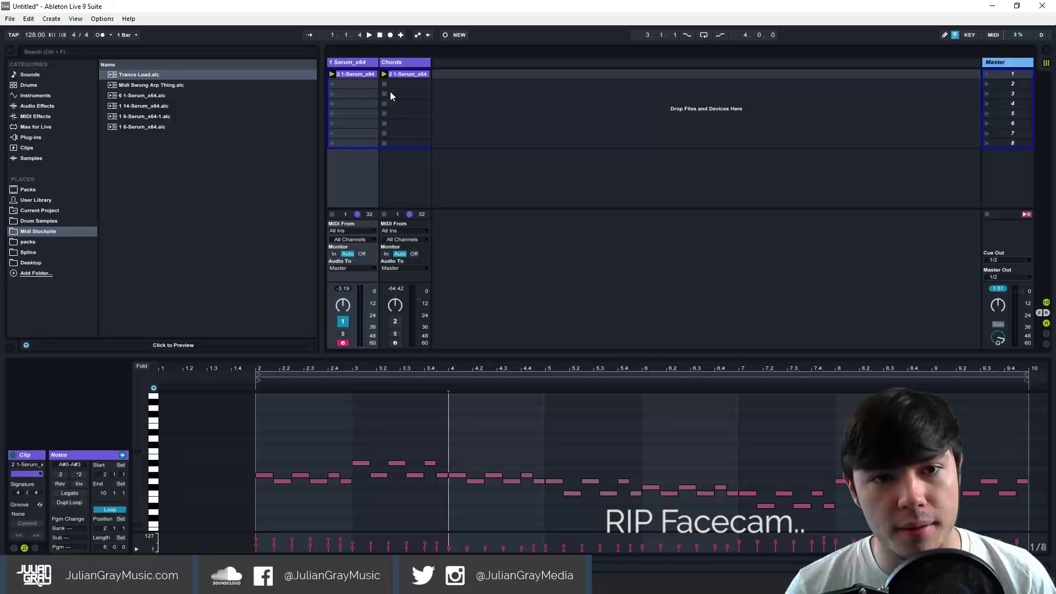
Examine the Chords clip's notes and play the lead alone, returning to the start of the lead clip.
click(403, 74)
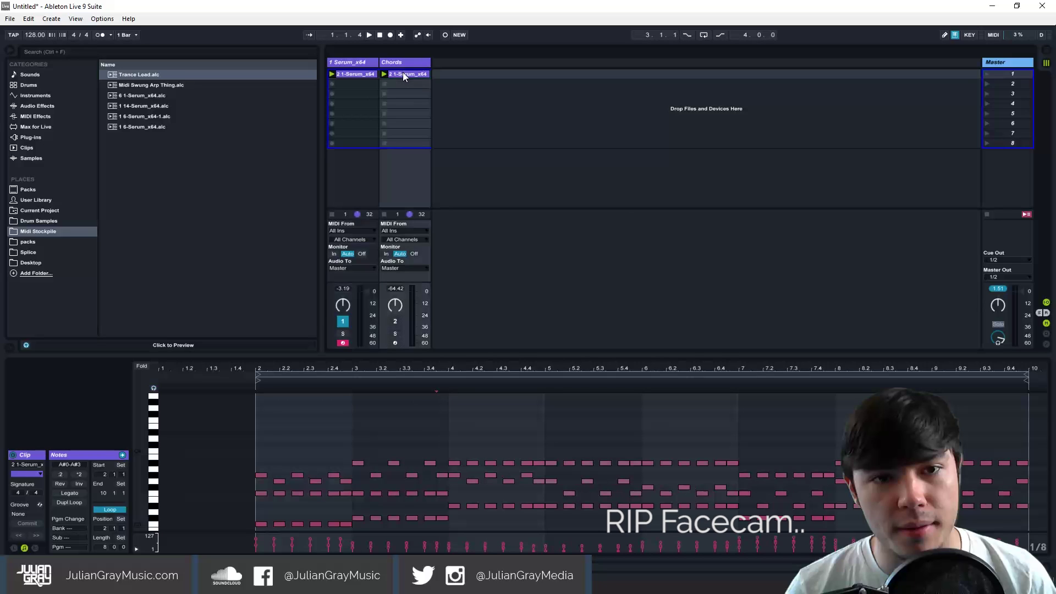
key(space)
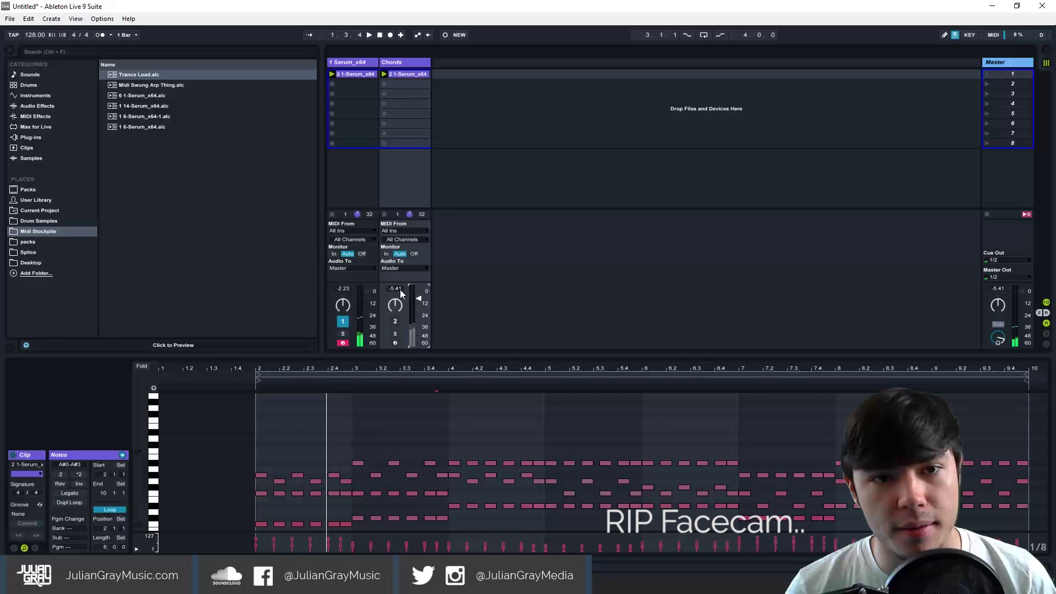
click(352, 74)
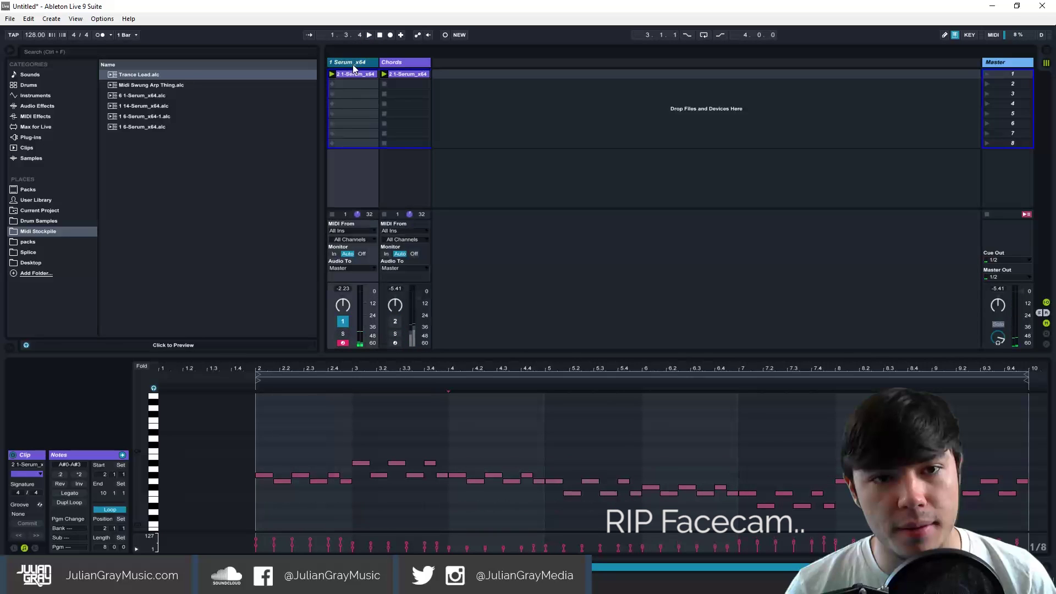
click(255, 432)
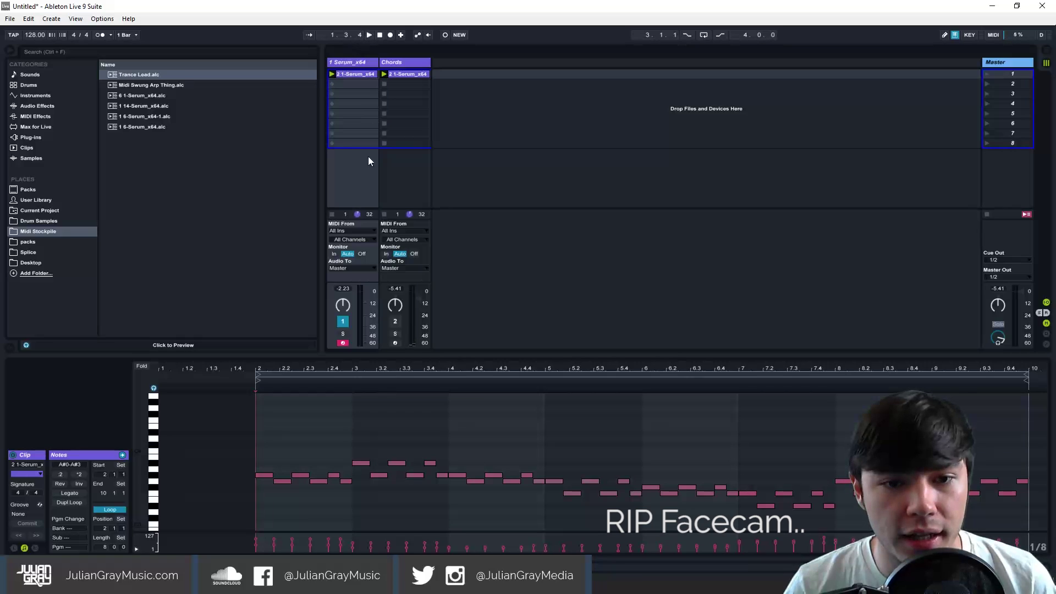
Activate the Chords track and play the lead and chords clips together, including from bar 4, then stop playback.
click(396, 322)
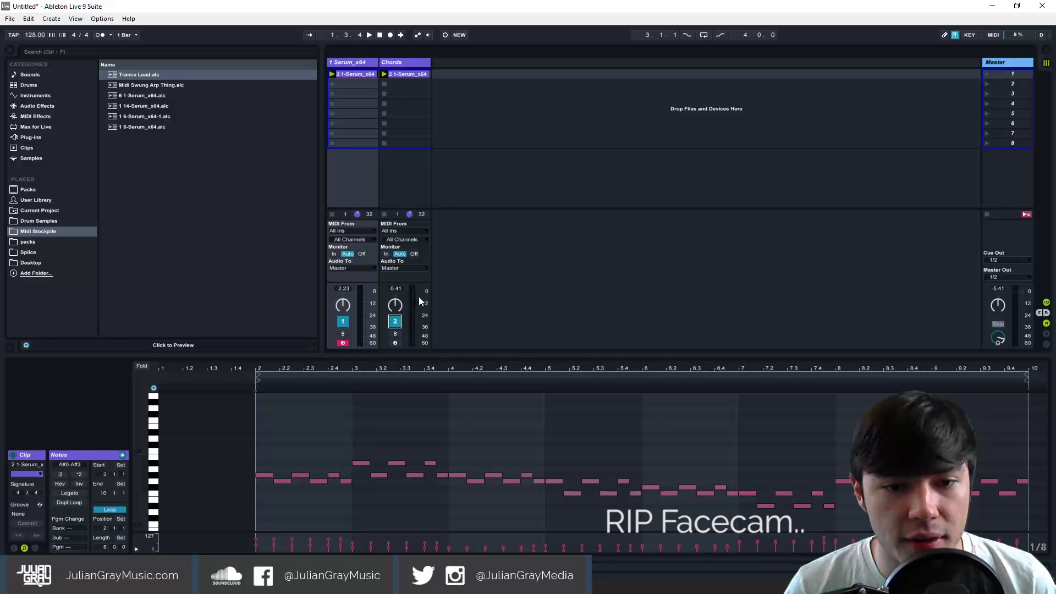
key(space)
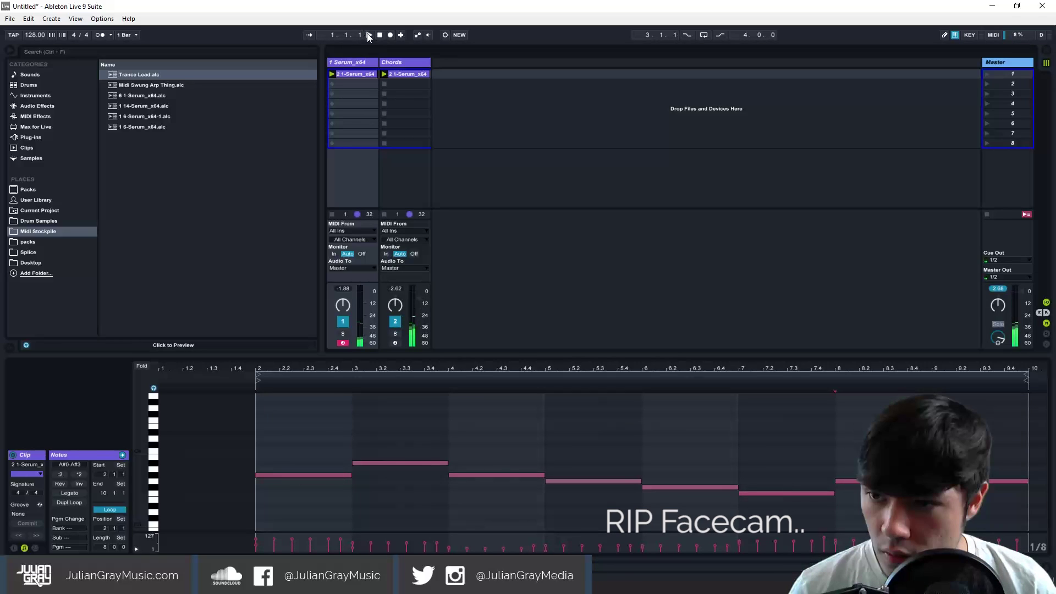
click(367, 34)
click(449, 450)
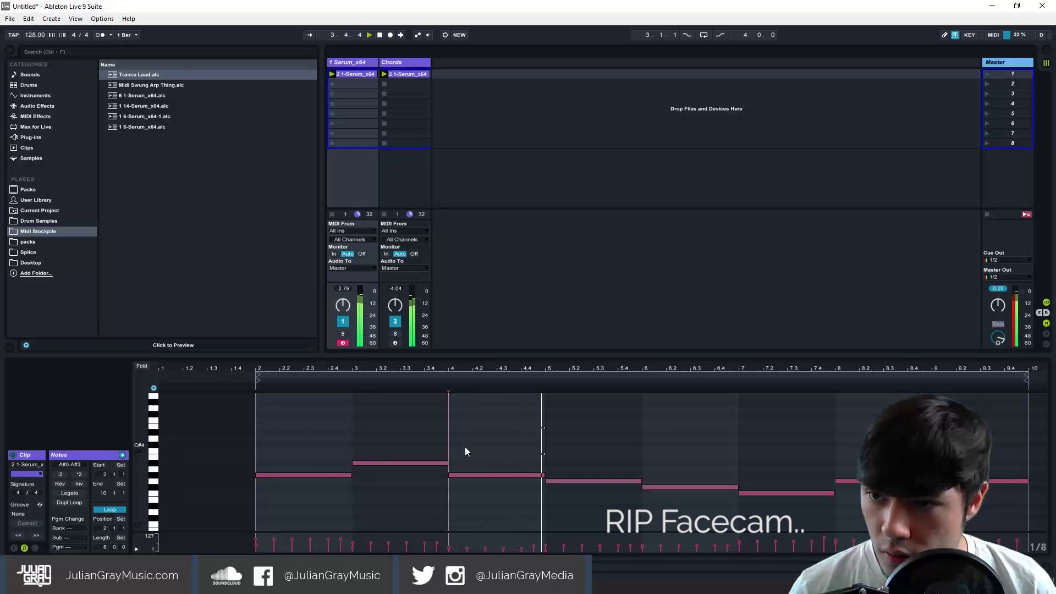
click(380, 35)
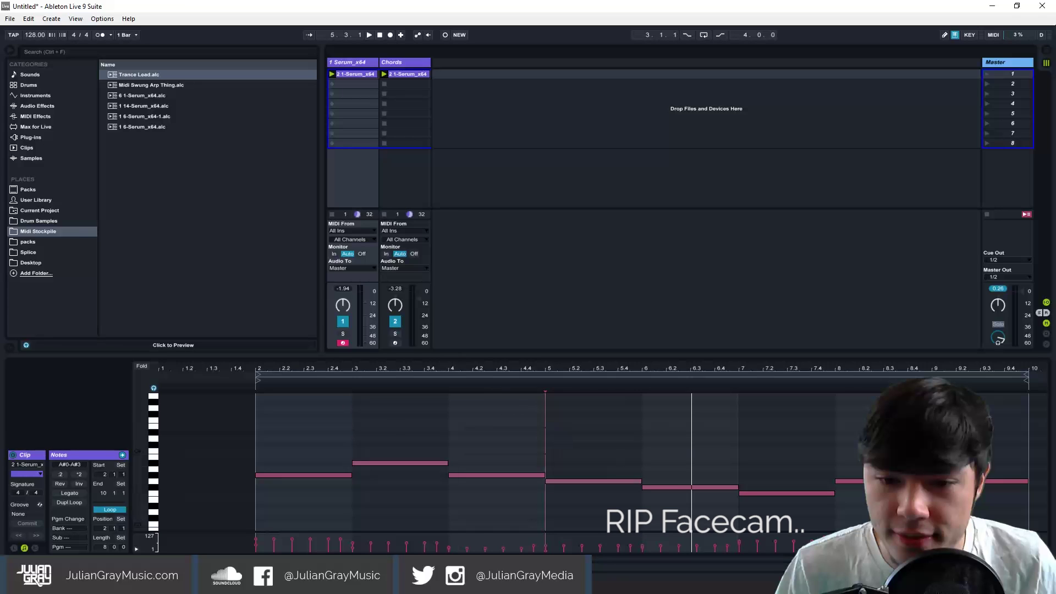
Show the Serum device of the lead track in place of its clip notes.
key(shift+Tab)
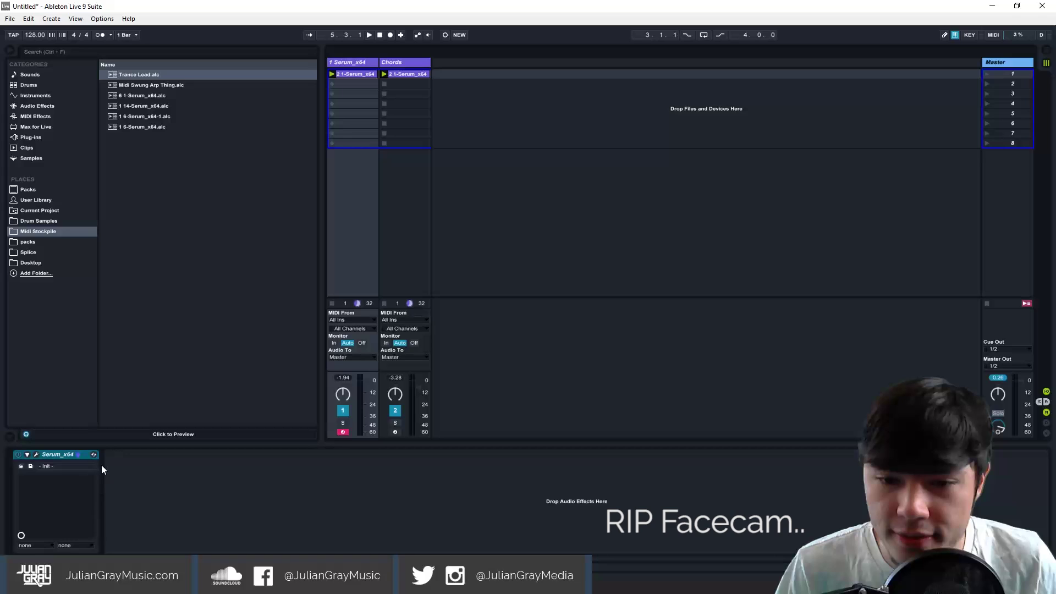